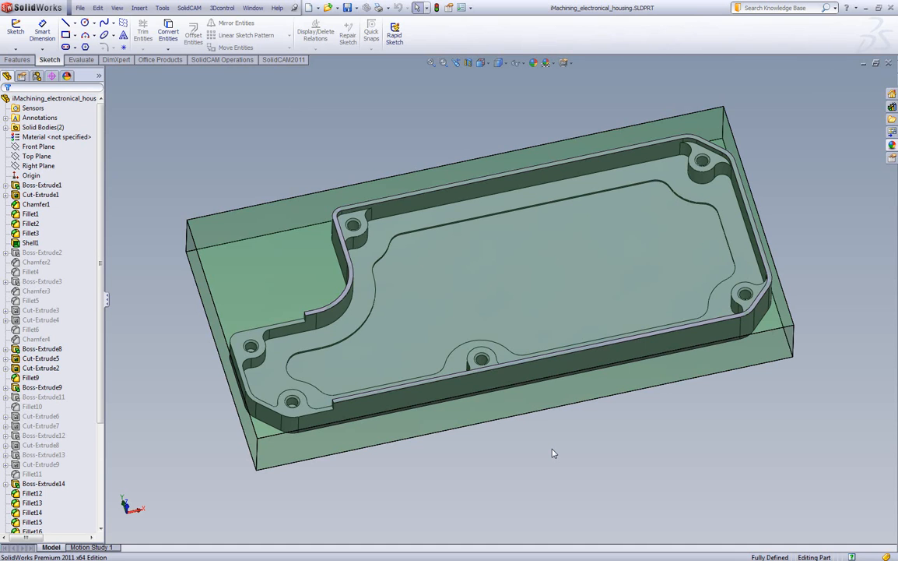
# Create a new milling CAM-part named iMachining_electronical_housing in the model file directory, using inch units
pyautogui.click(189, 8)
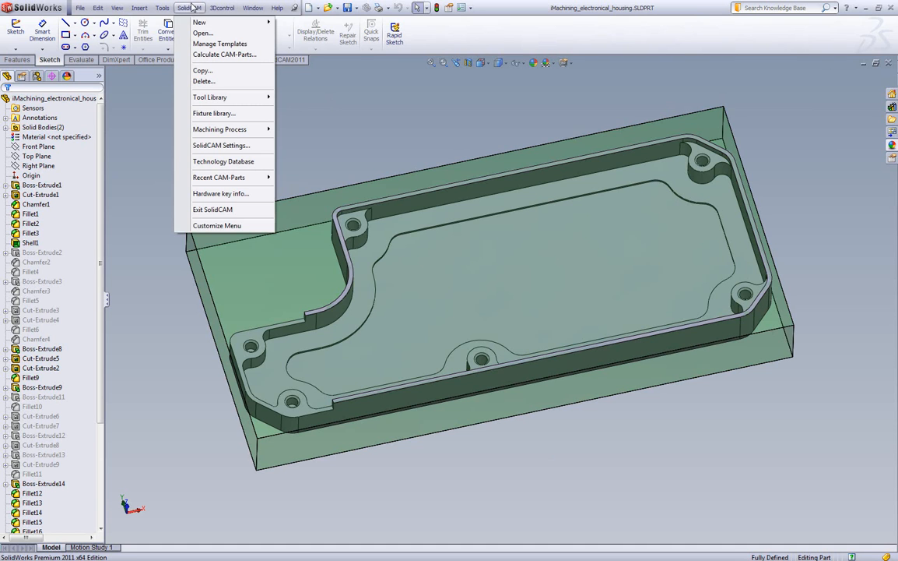
pyautogui.moveTo(200, 23)
pyautogui.click(295, 23)
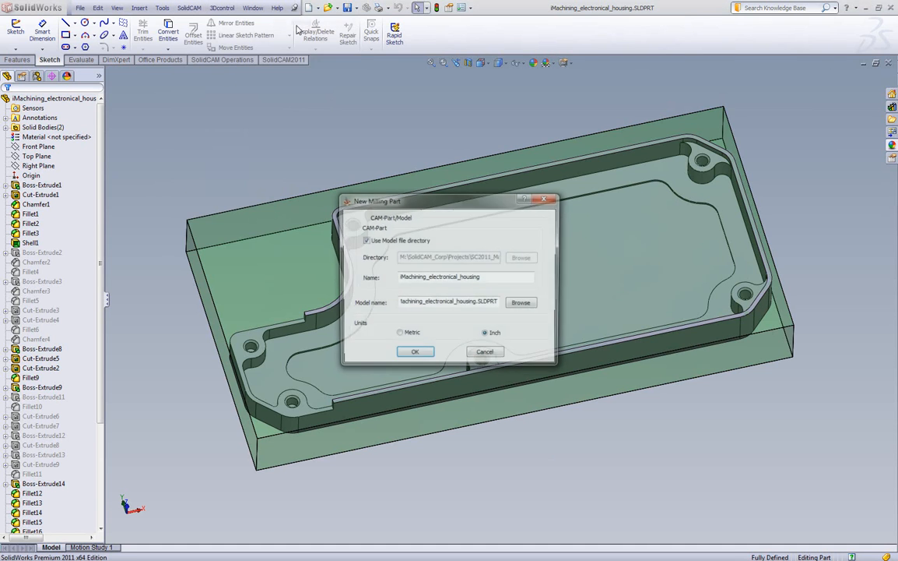
pyautogui.click(419, 355)
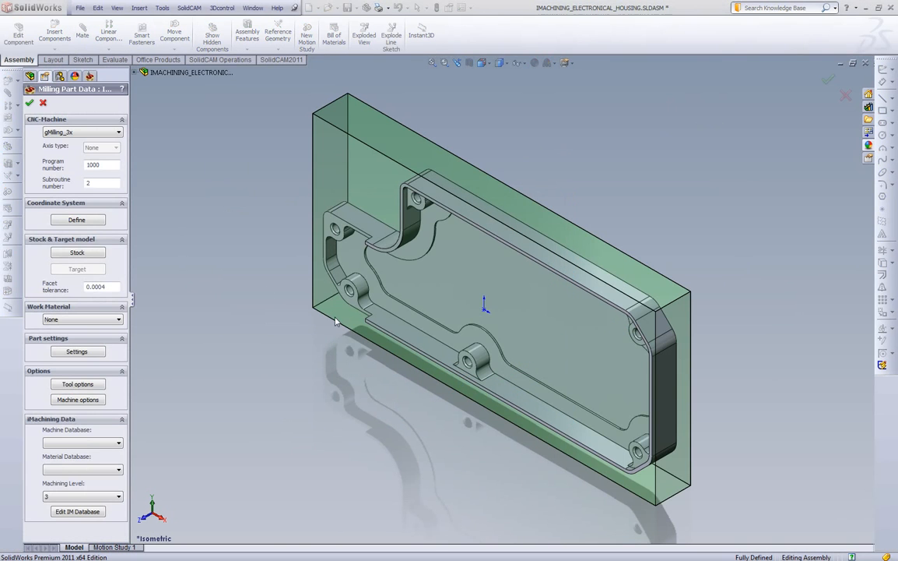
# Define machine coordinate system 1 on the stock block's large front face, with its origin at that face's upper-left corner
pyautogui.click(77, 220)
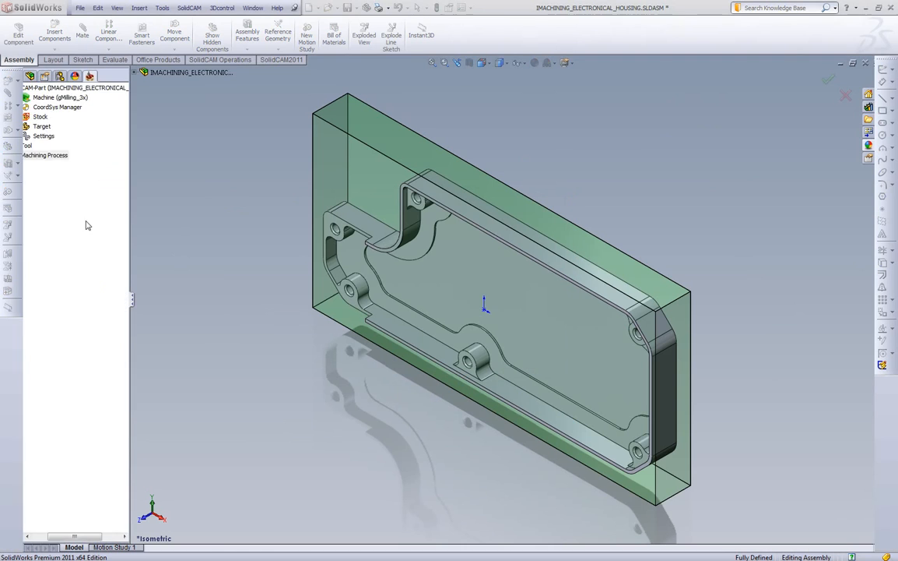
pyautogui.click(323, 186)
pyautogui.click(46, 328)
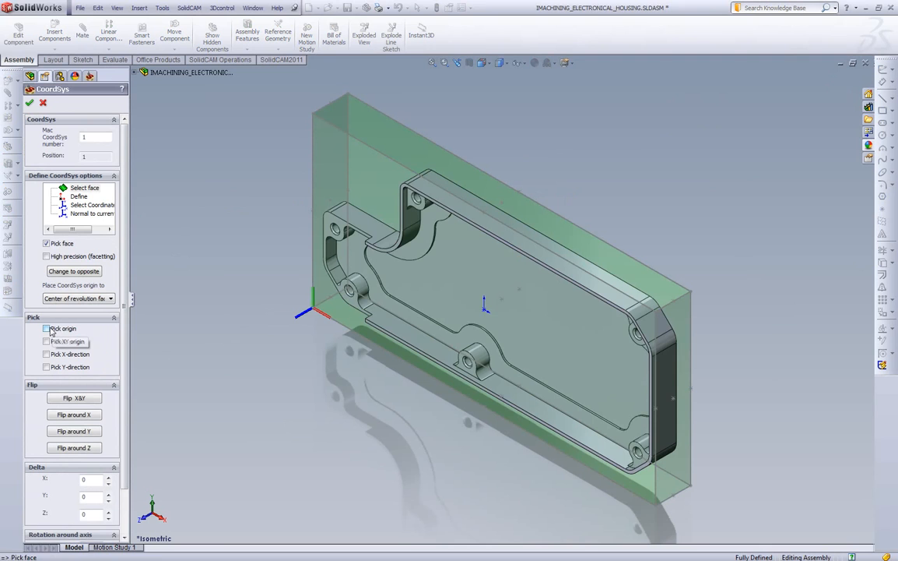
pyautogui.click(312, 115)
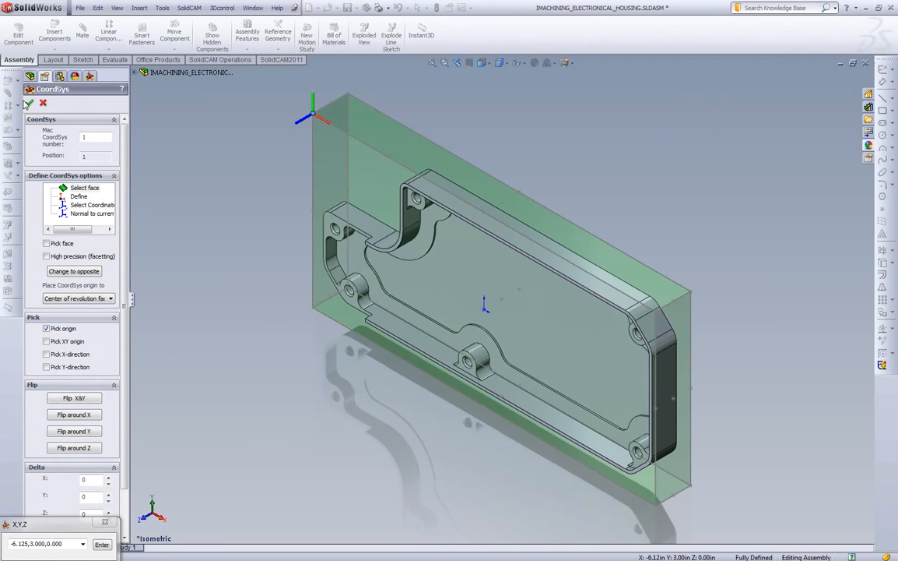
pyautogui.click(29, 105)
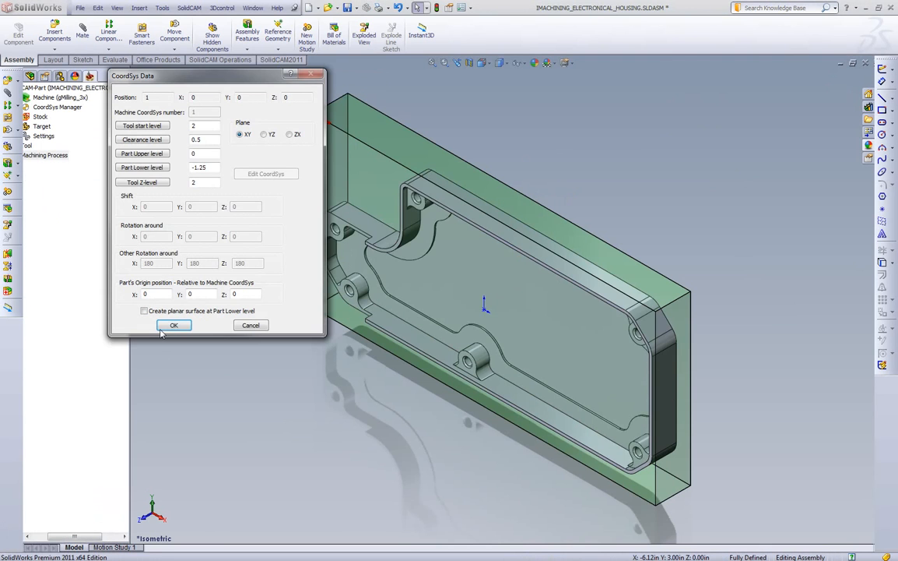
pyautogui.click(175, 326)
pyautogui.click(29, 102)
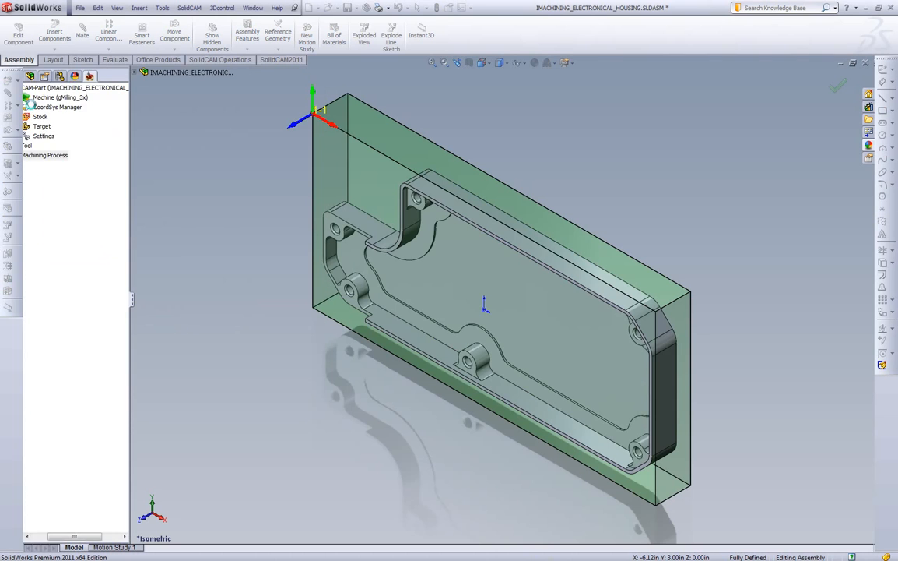
# Define the stock as a 3D Model using the transparent green block around the housing
pyautogui.click(91, 252)
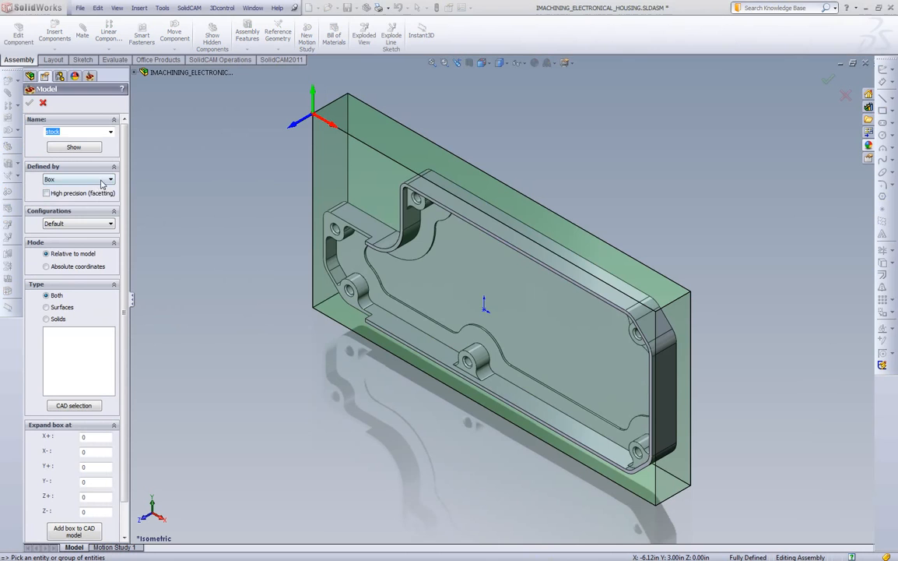
pyautogui.click(101, 184)
pyautogui.click(92, 203)
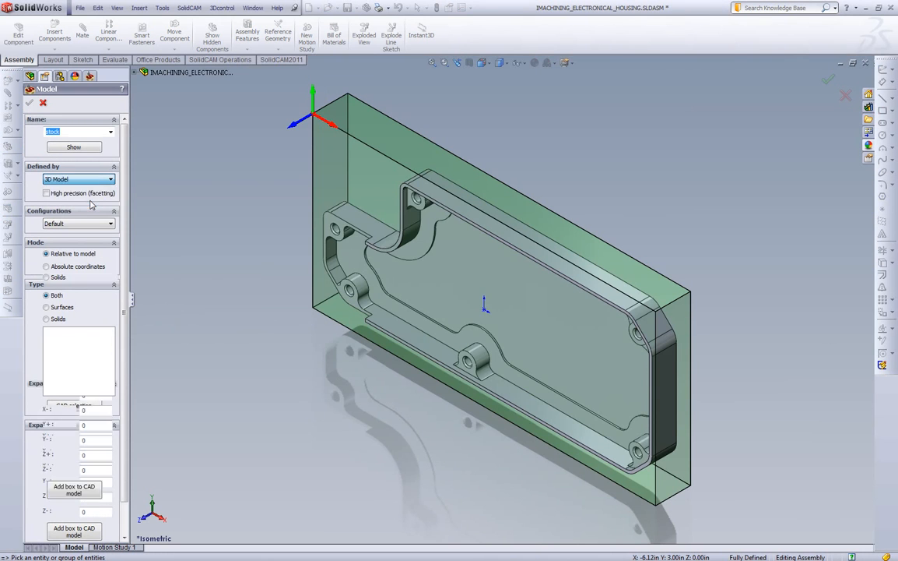
pyautogui.click(313, 187)
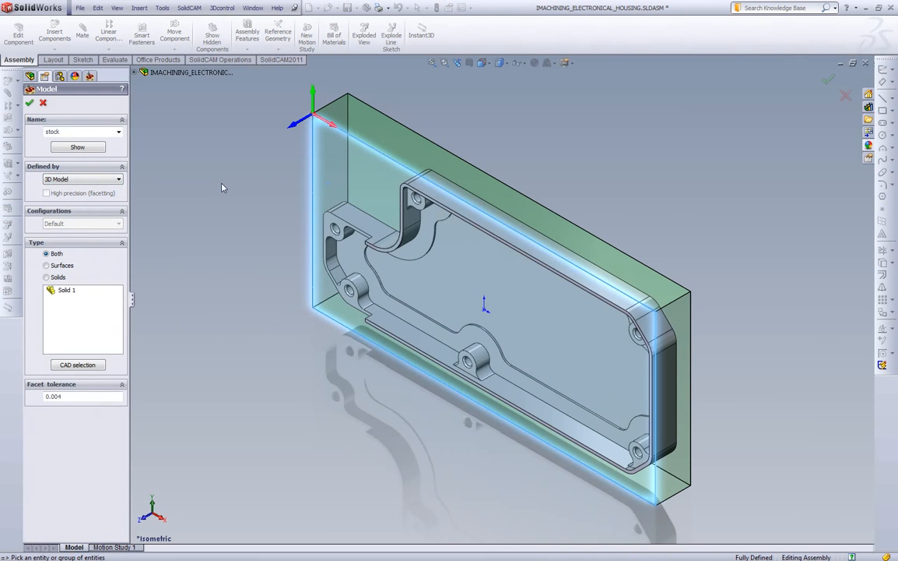
pyautogui.click(29, 102)
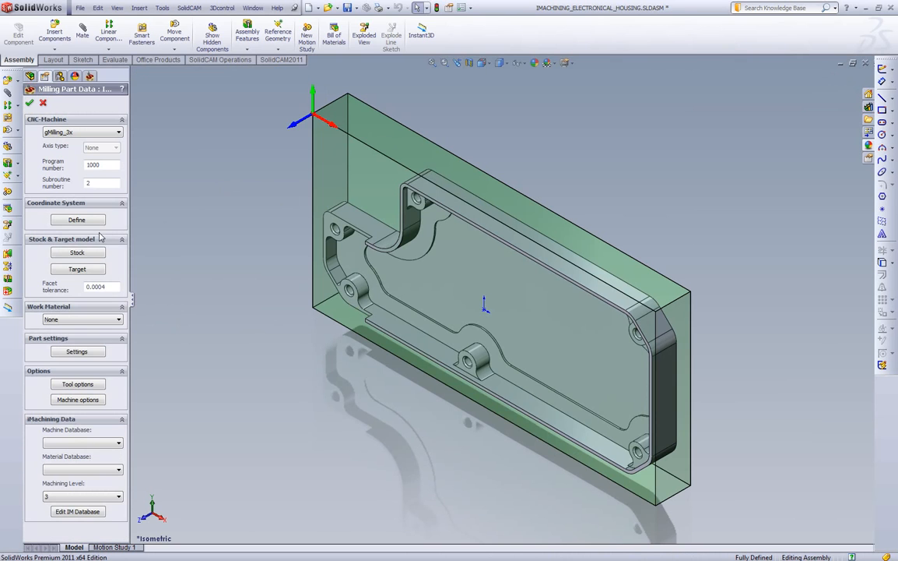
# Define the target model from the housing solid, keeping the name target
pyautogui.click(91, 268)
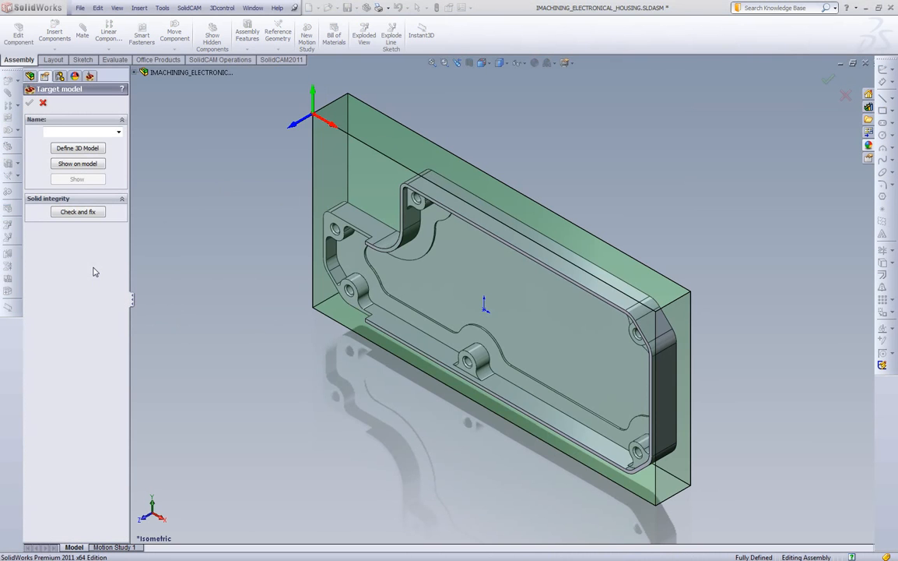
pyautogui.click(74, 148)
pyautogui.click(389, 258)
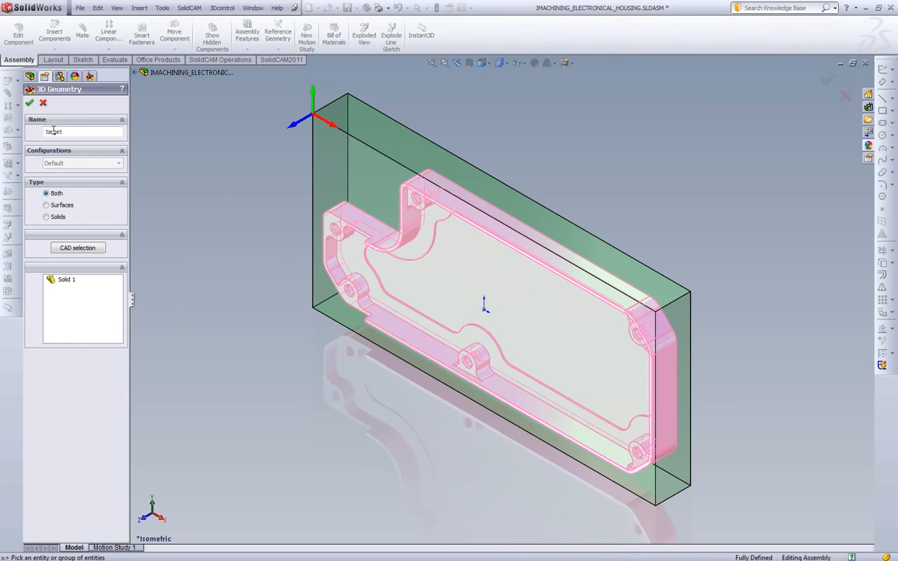
pyautogui.click(29, 102)
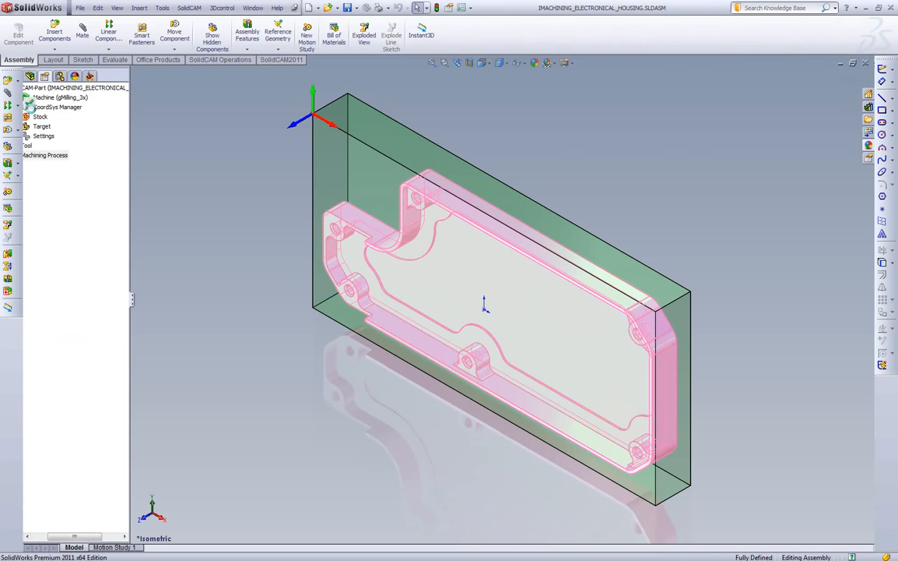
pyautogui.click(29, 102)
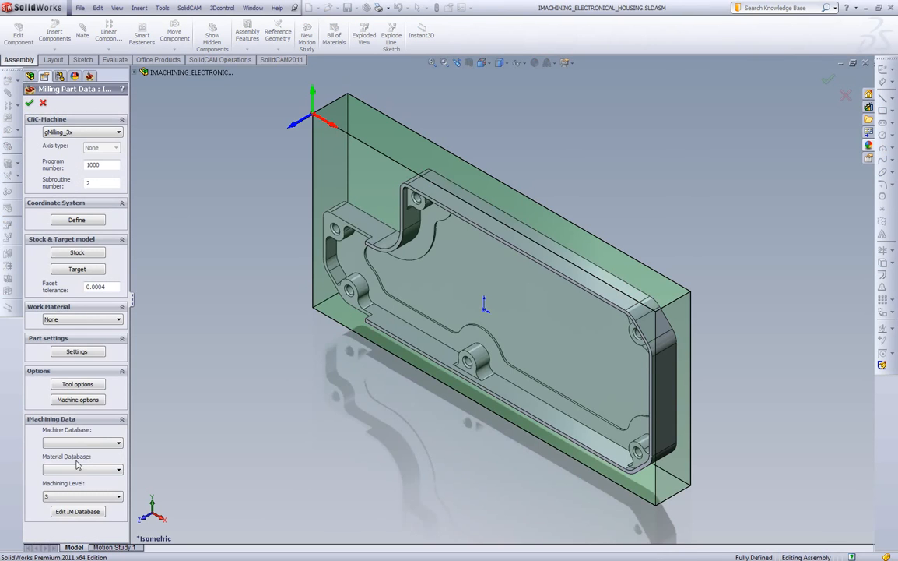
# Set the iMachining data to machine HAASVF2SS, material Aluminum_100BHN-60HRB and machining level 6, and save the milling part data
pyautogui.click(98, 448)
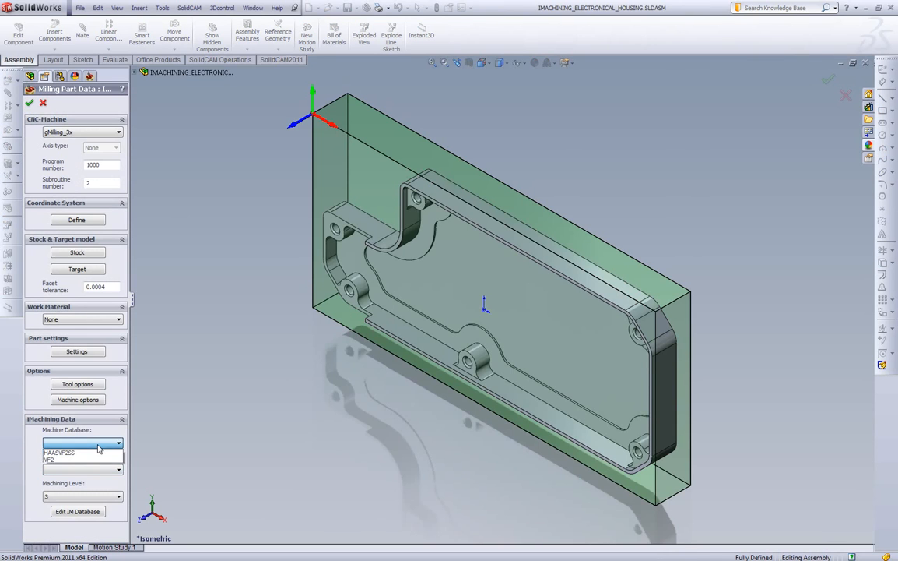
pyautogui.click(92, 410)
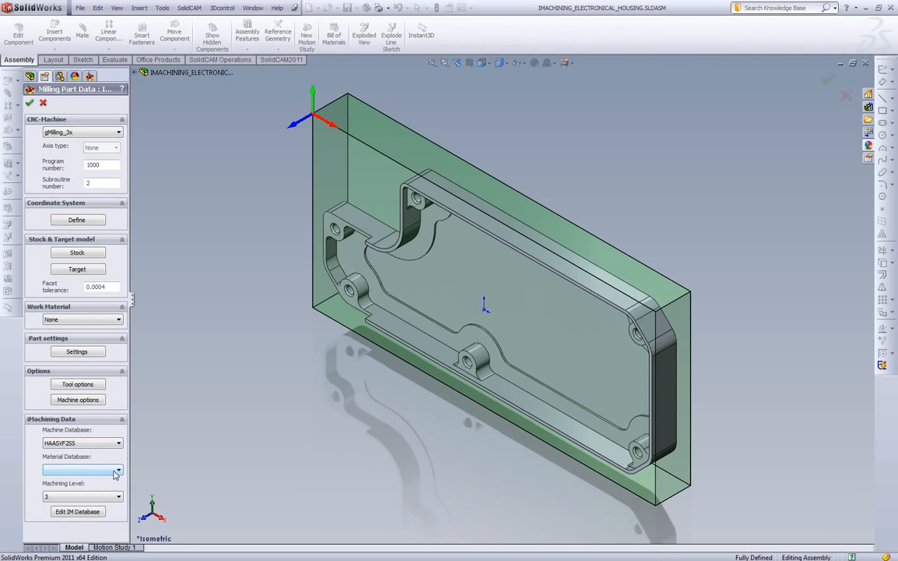
pyautogui.click(115, 472)
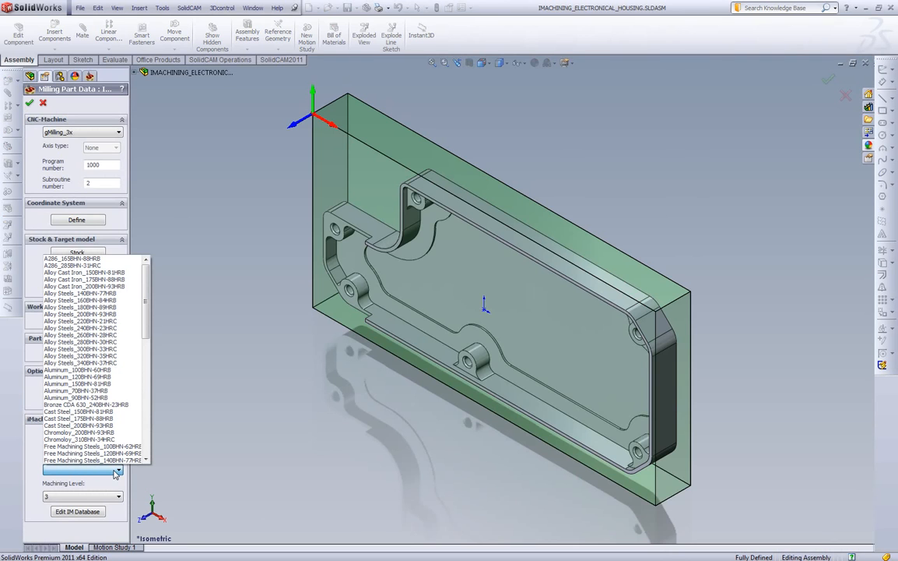
pyautogui.click(102, 371)
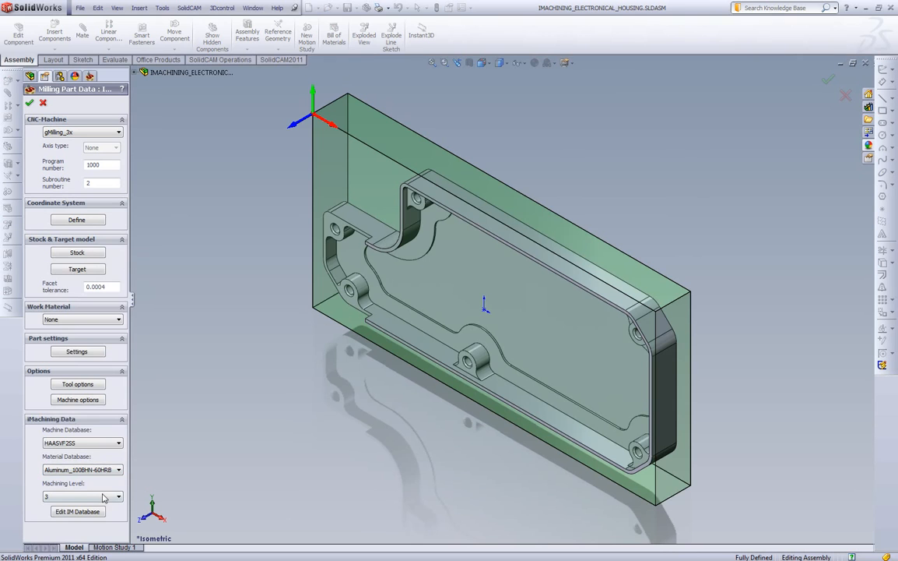
pyautogui.click(91, 496)
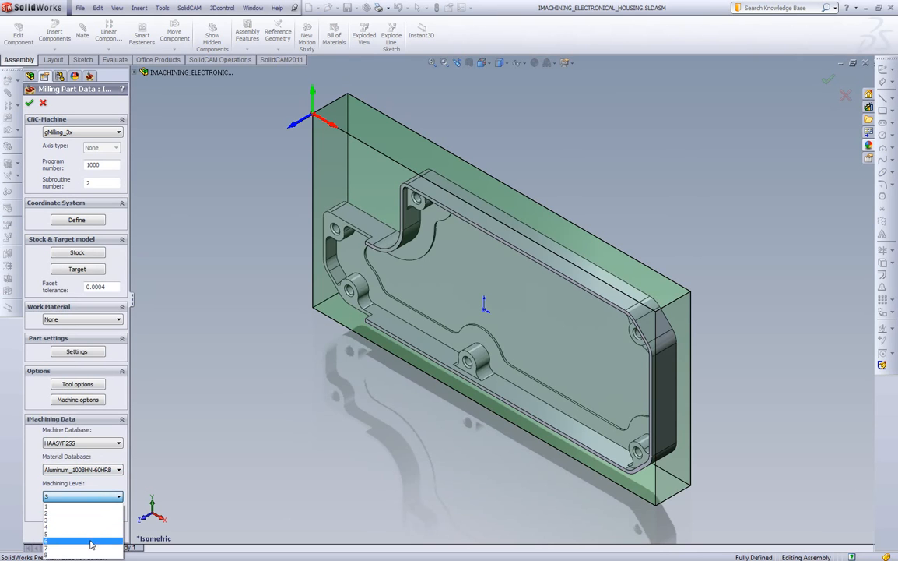
pyautogui.click(91, 541)
pyautogui.click(30, 102)
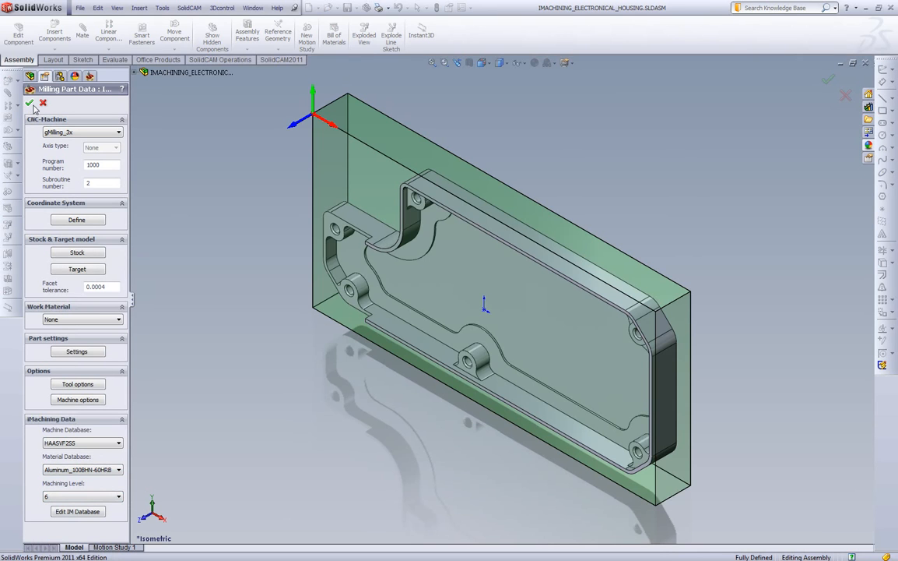
pyautogui.click(446, 354)
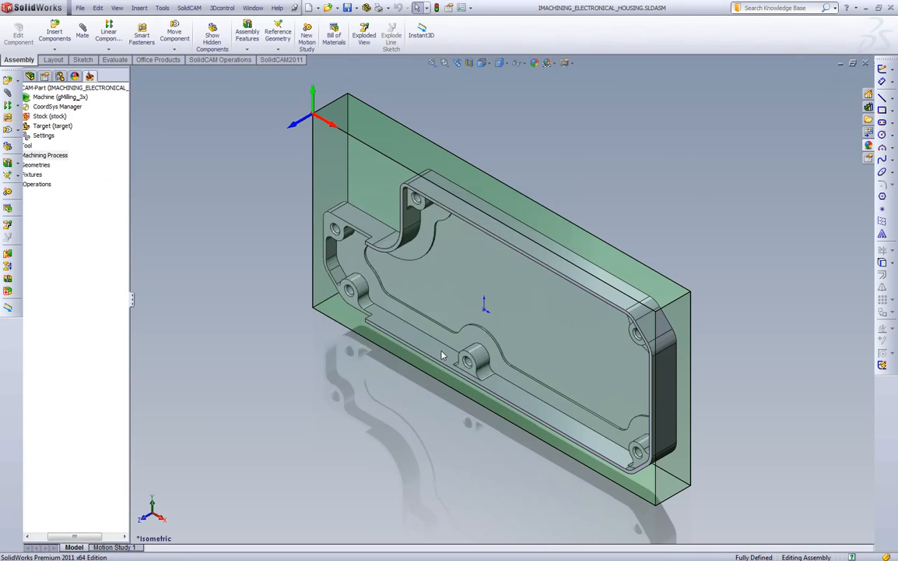
# Widen the CAM tree and add a new iMachining operation with iRough technology
pyautogui.moveTo(132, 303); pyautogui.dragTo(199, 303)
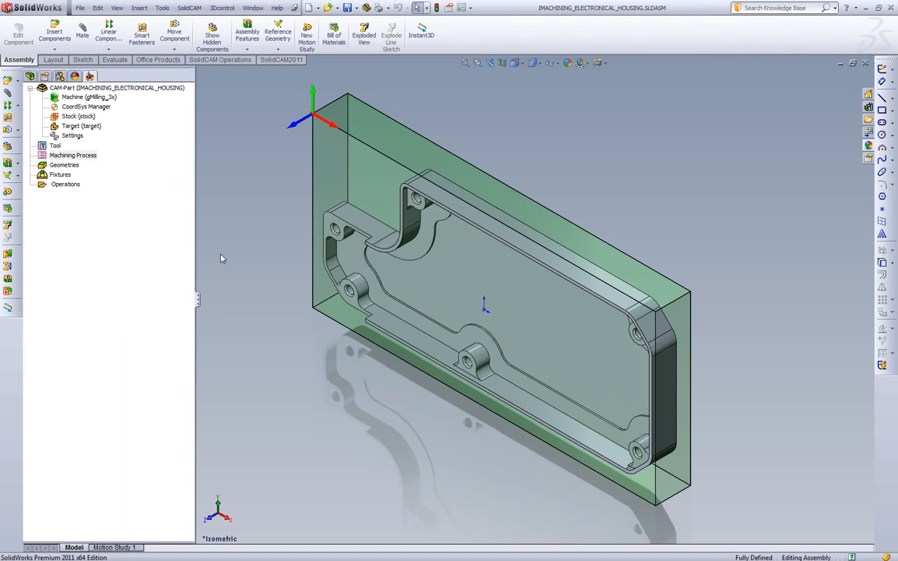
pyautogui.rightClick(57, 183)
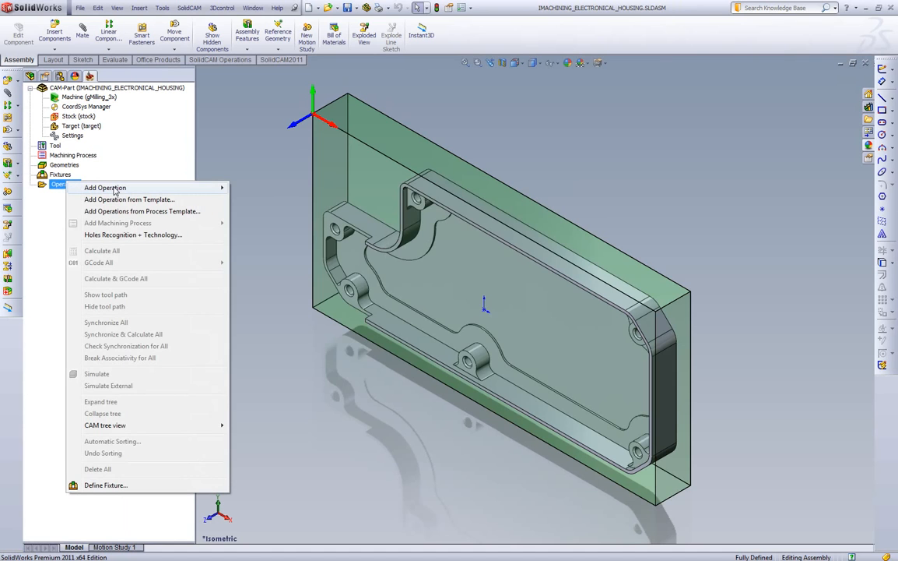
pyautogui.moveTo(119, 190)
pyautogui.click(307, 334)
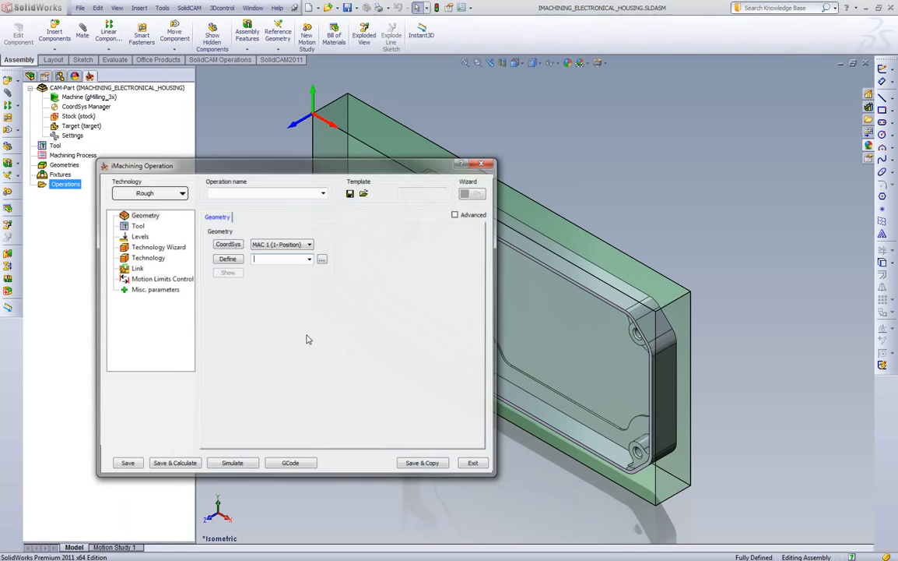
# Define the operation's contour geometry with two closed chains: the stock block's top perimeter and the housing's outer bottom outline
pyautogui.click(232, 263)
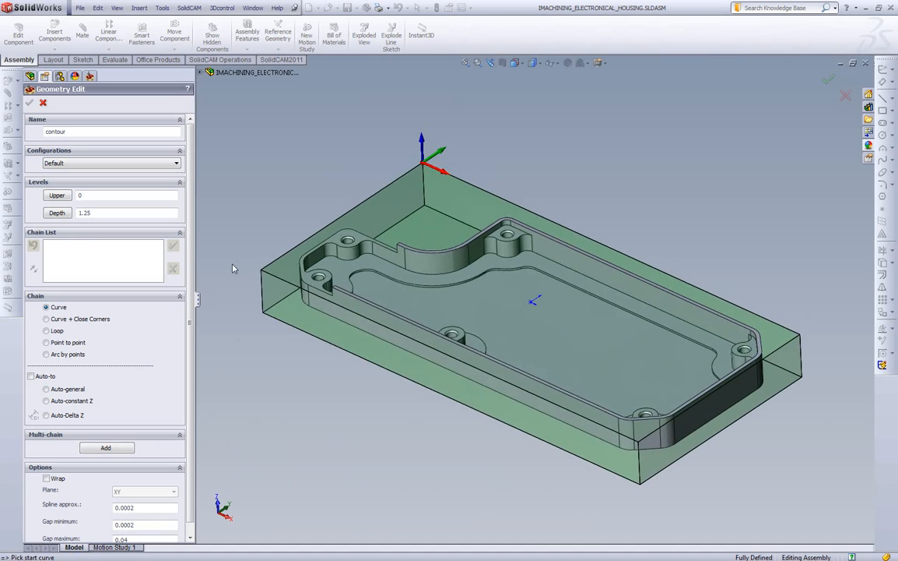
pyautogui.click(629, 438)
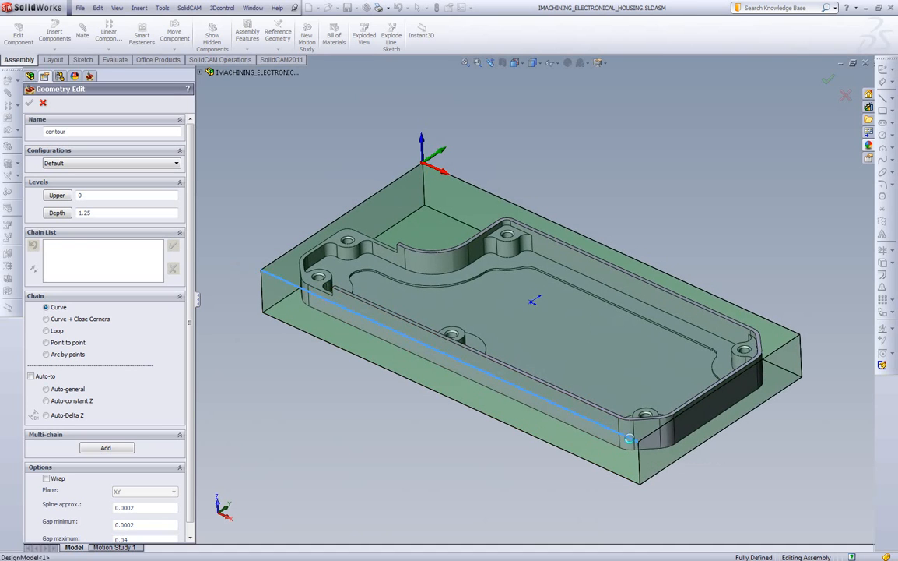
pyautogui.click(78, 401)
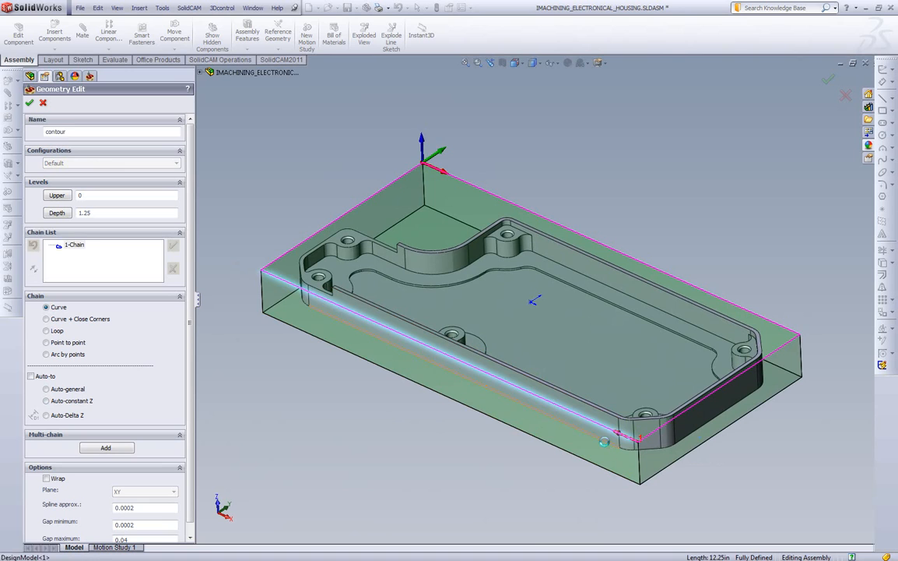
pyautogui.click(75, 401)
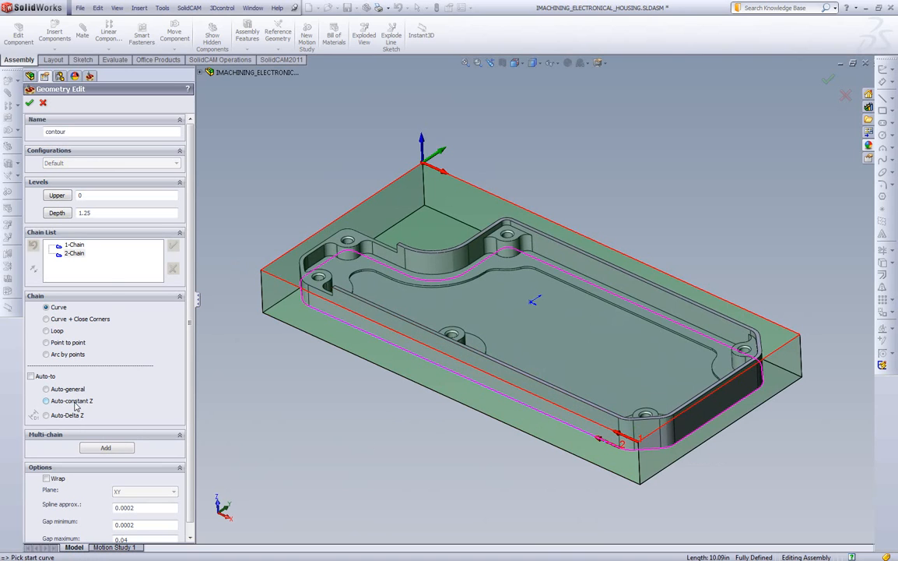
# Mark the stock perimeter chain as open and set the contour depth to 0.875 by picking the housing's bottom edge
pyautogui.rightClick(72, 246)
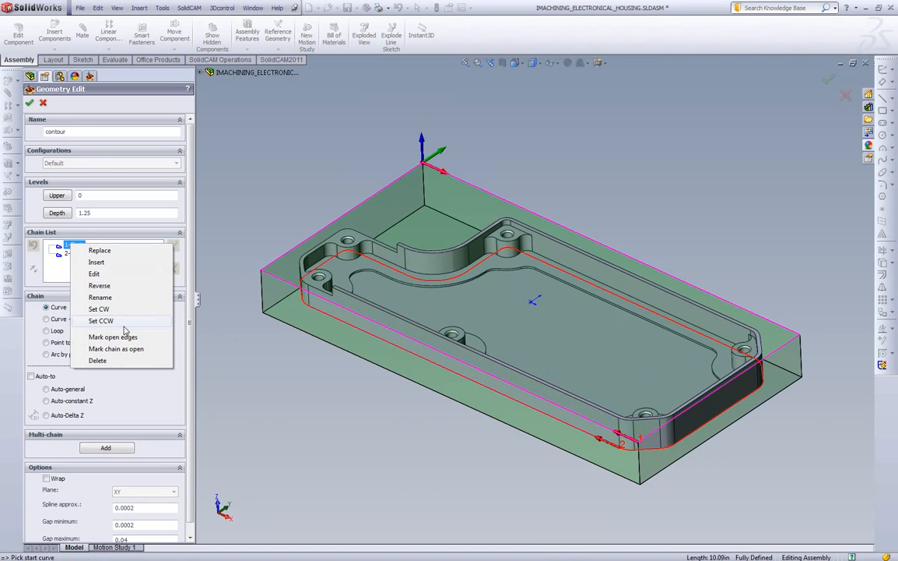
pyautogui.click(116, 348)
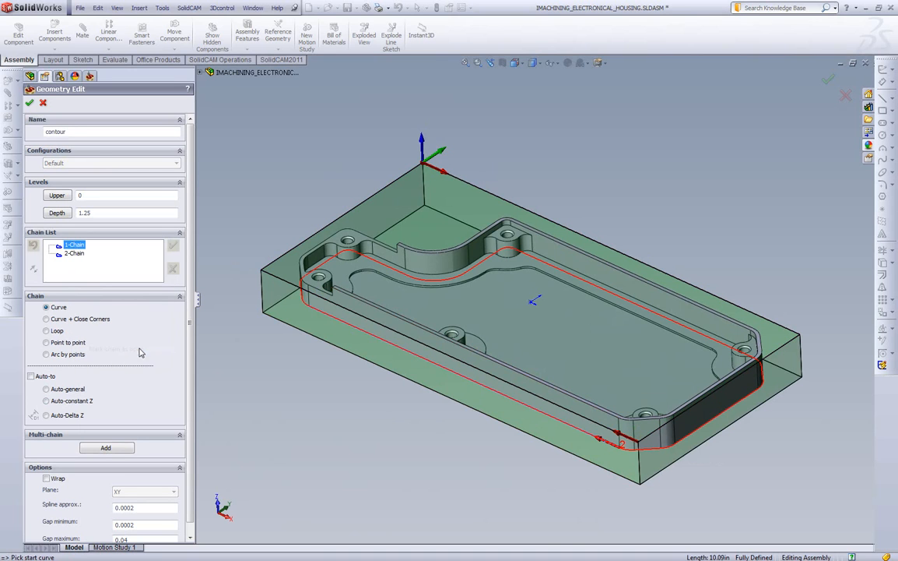
pyautogui.click(244, 314)
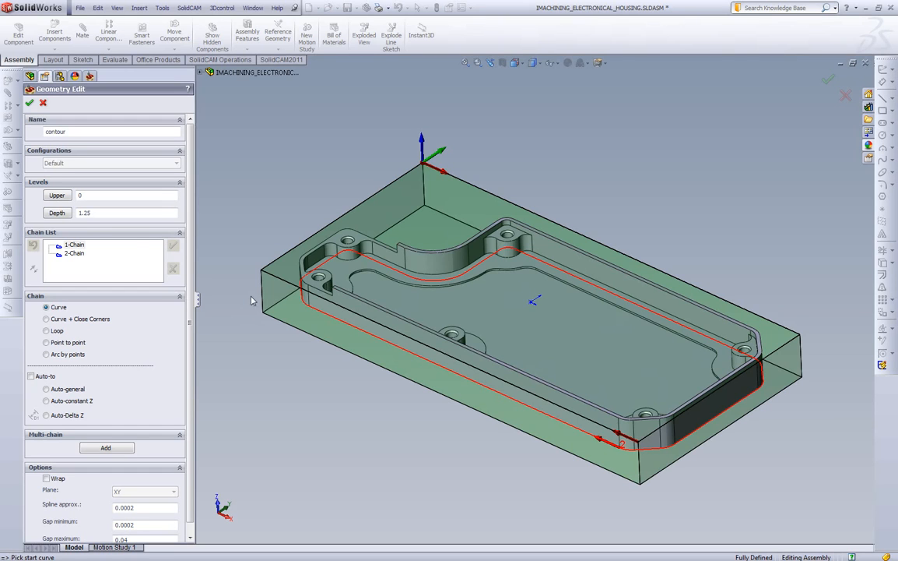
pyautogui.click(64, 214)
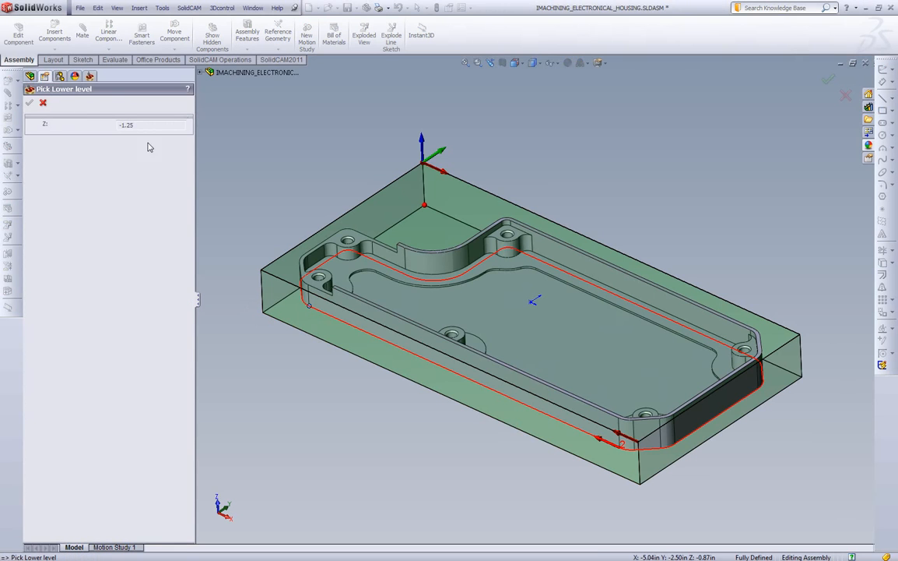
pyautogui.click(29, 102)
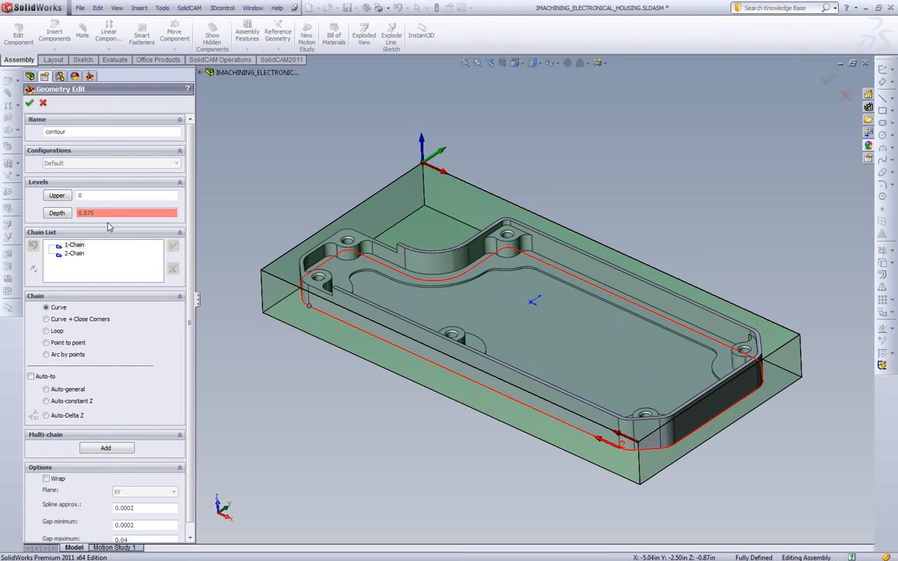
# Name the contour geometry Outside and accept it for the roughing operation
pyautogui.doubleClick(100, 133)
pyautogui.write('Ou')
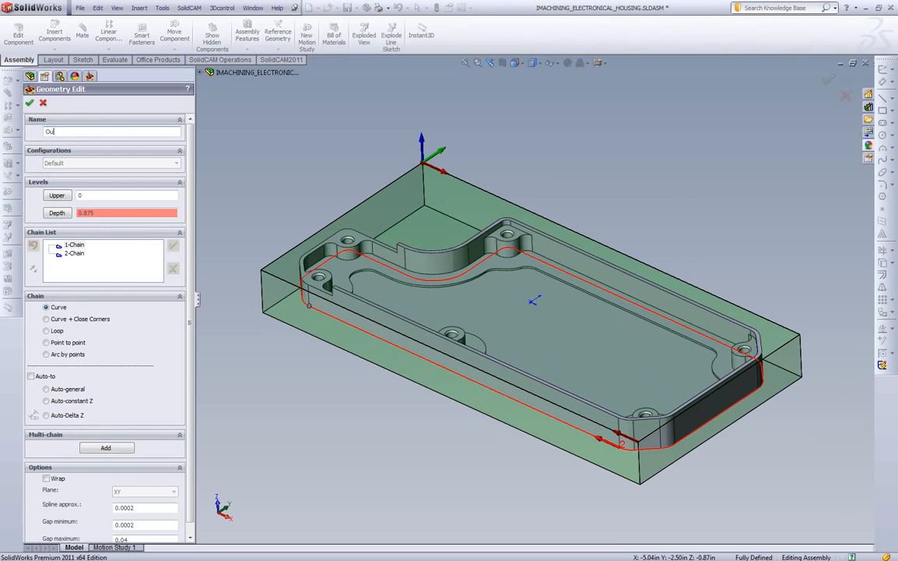
pyautogui.write('tside')
pyautogui.click(29, 102)
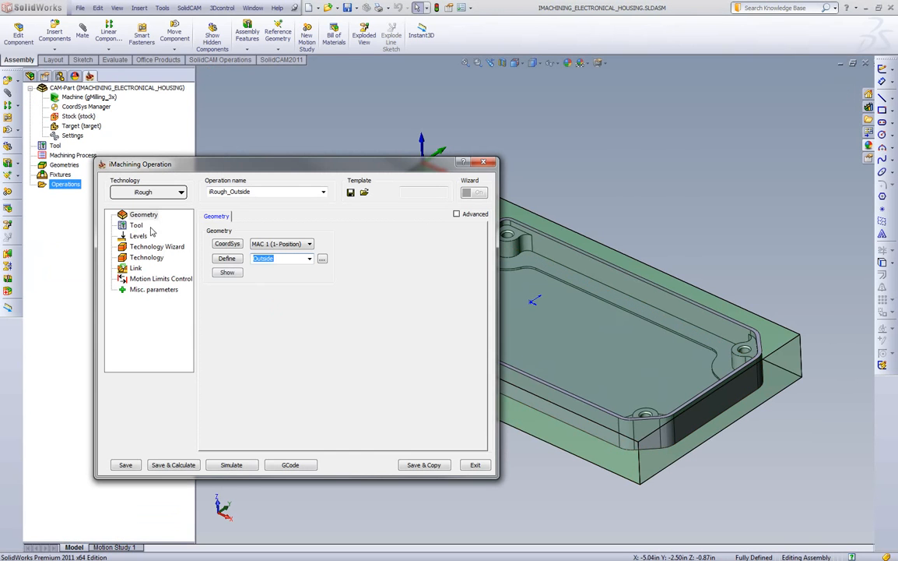
# Add a new end mill for the operation and set its diameter to 0.5 inch
pyautogui.click(138, 226)
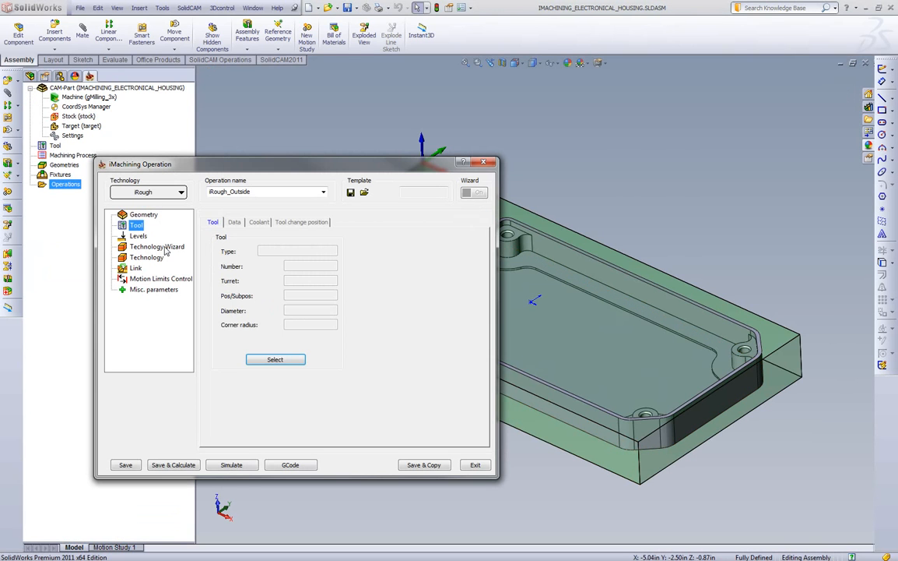
pyautogui.click(286, 361)
pyautogui.click(58, 435)
pyautogui.click(184, 210)
pyautogui.click(337, 269)
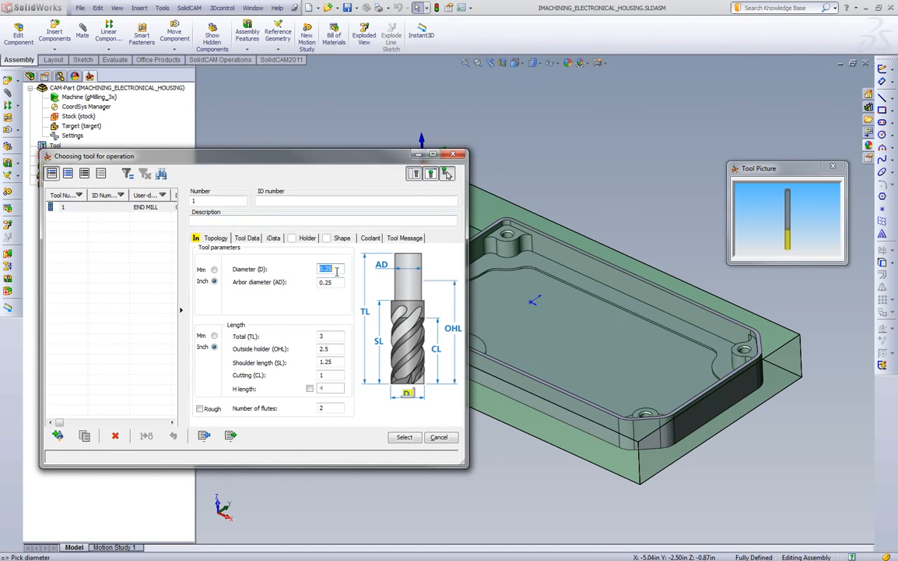
pyautogui.write('0.5')
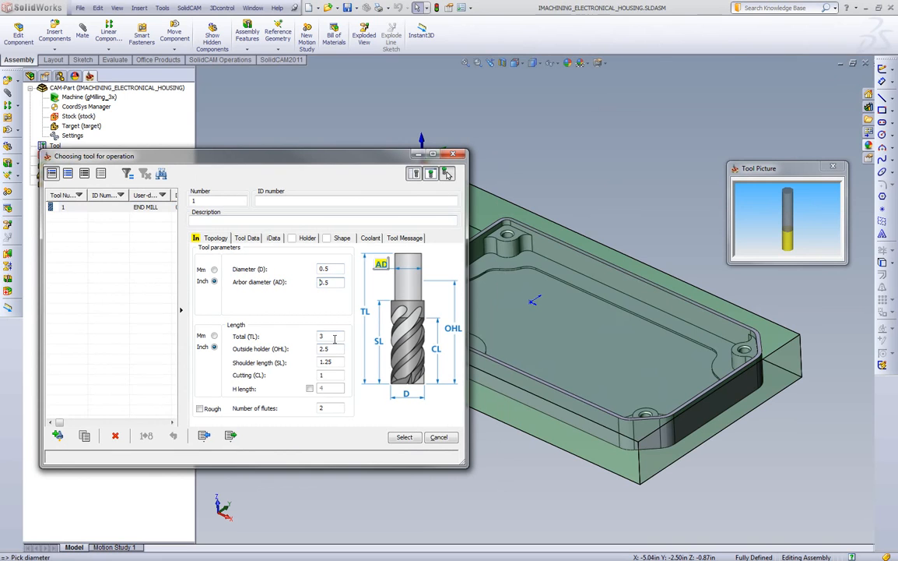
# Set the end mill's outside holder length to 1.25 inch and its shoulder length to 1 inch
pyautogui.click(336, 348)
pyautogui.write('1.')
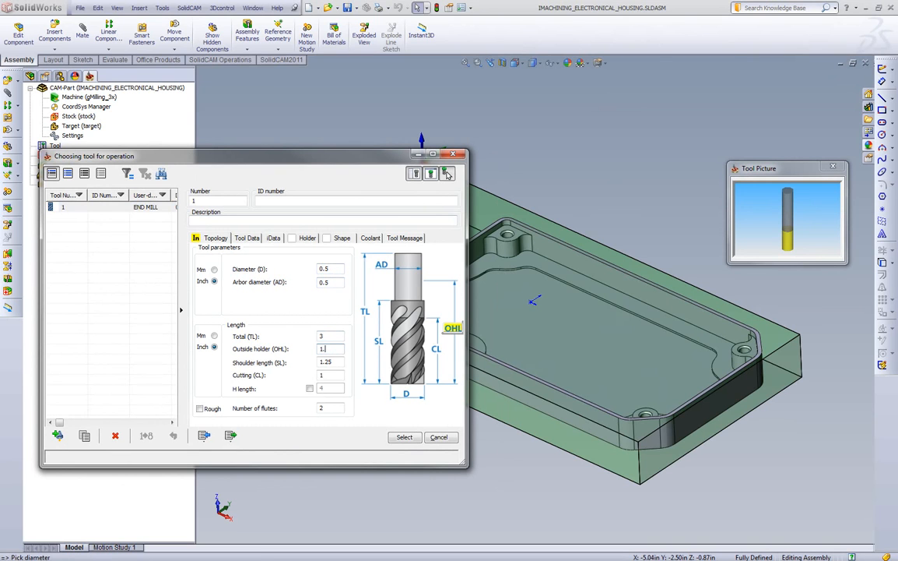
pyautogui.press('Tab')
pyautogui.write('1')
pyautogui.press('Tab')
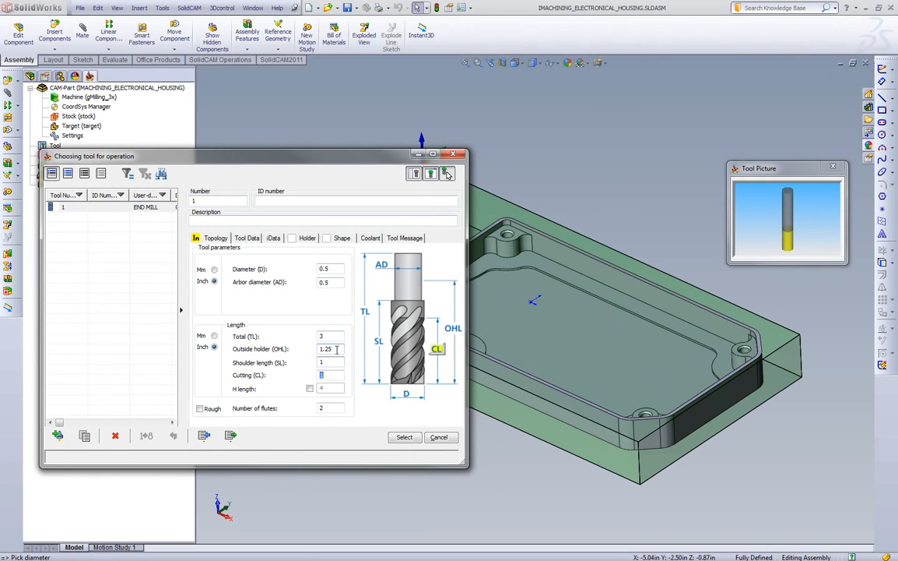
pyautogui.click(328, 411)
# Assign the 1.75" Long holder from the 1/2" Endmill group to the end mill and select the tool for the operation
pyautogui.click(308, 238)
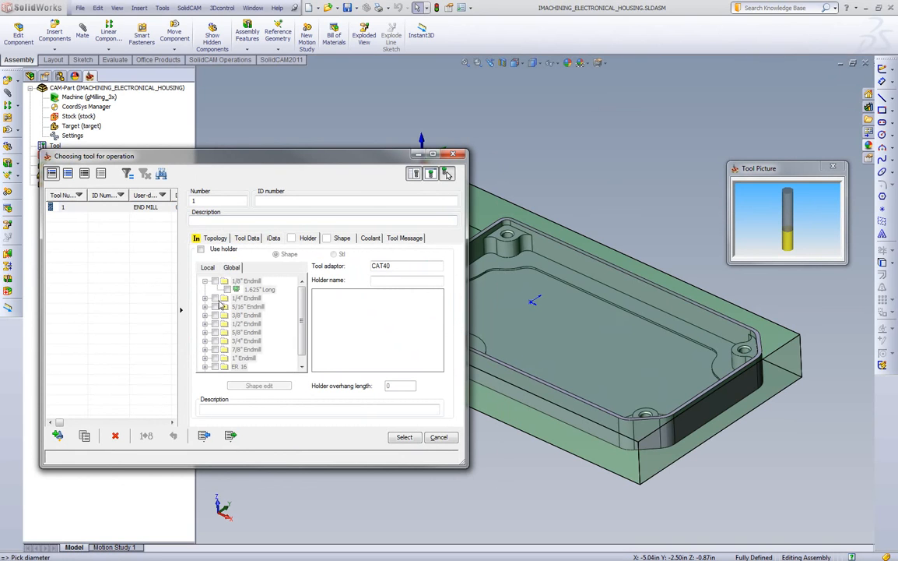
pyautogui.click(201, 249)
pyautogui.click(204, 323)
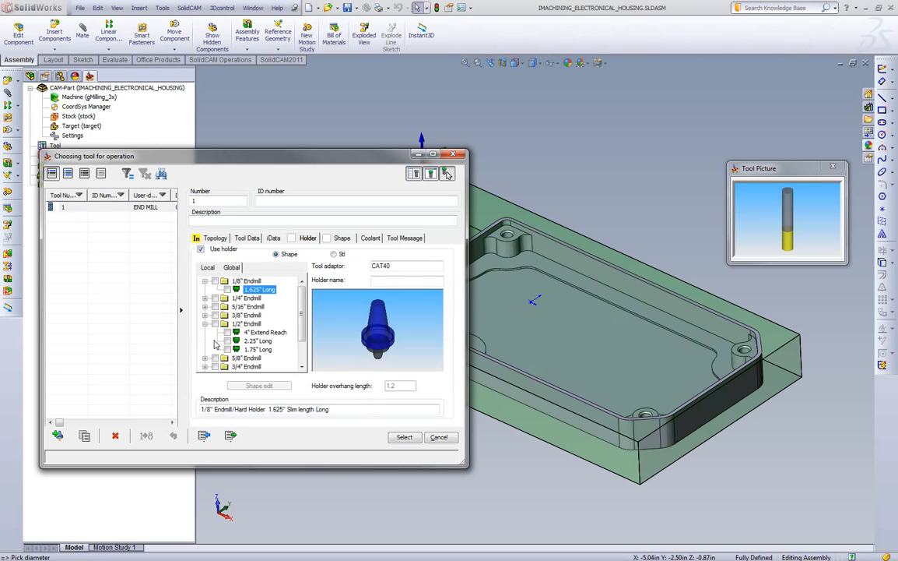
pyautogui.click(260, 350)
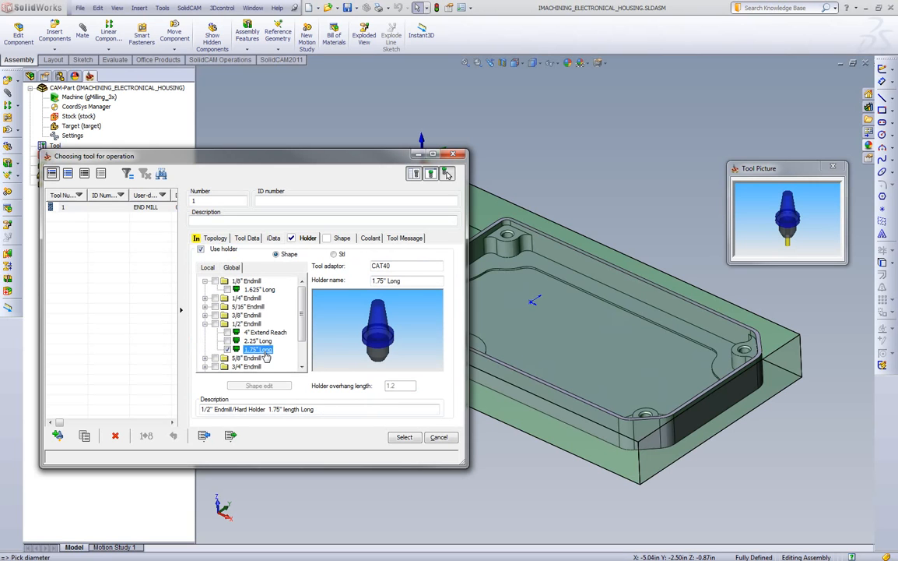
pyautogui.click(404, 438)
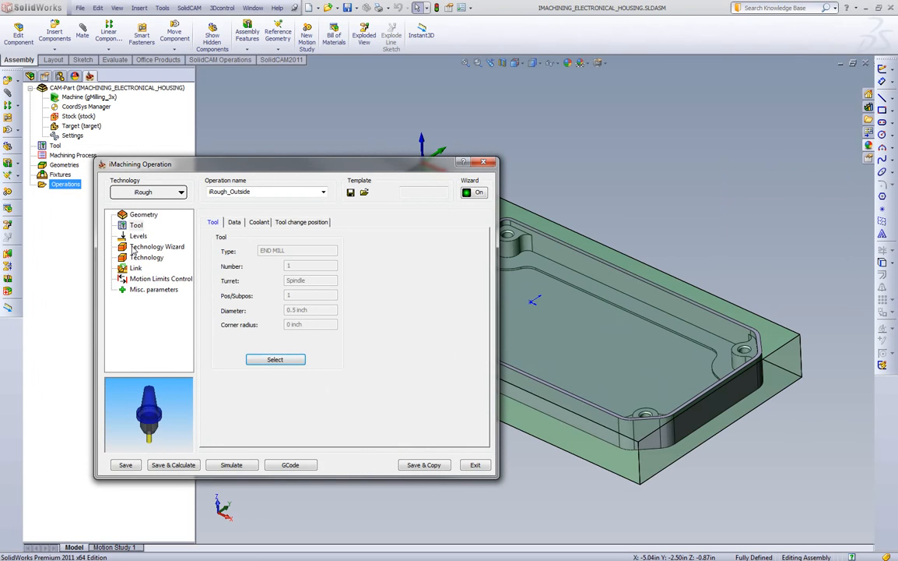
# Set the pocket depth delta to -.02 in the milling levels, and save and calculate the operation
pyautogui.click(138, 235)
pyautogui.click(354, 312)
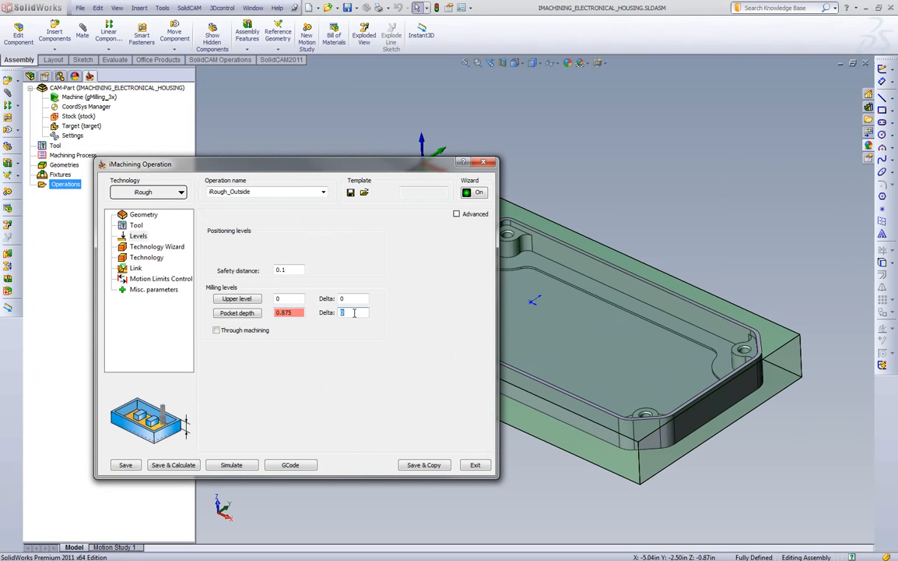
pyautogui.write('-.02')
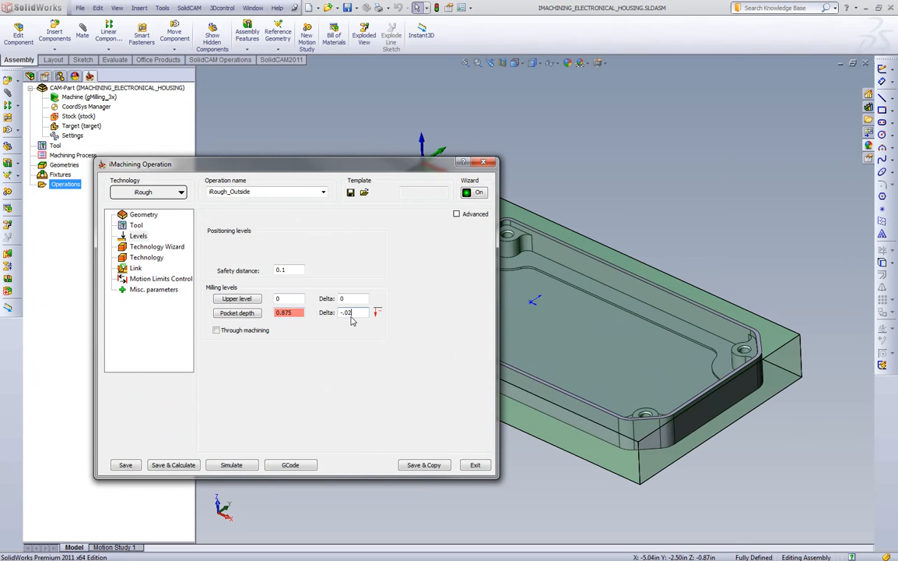
pyautogui.click(176, 465)
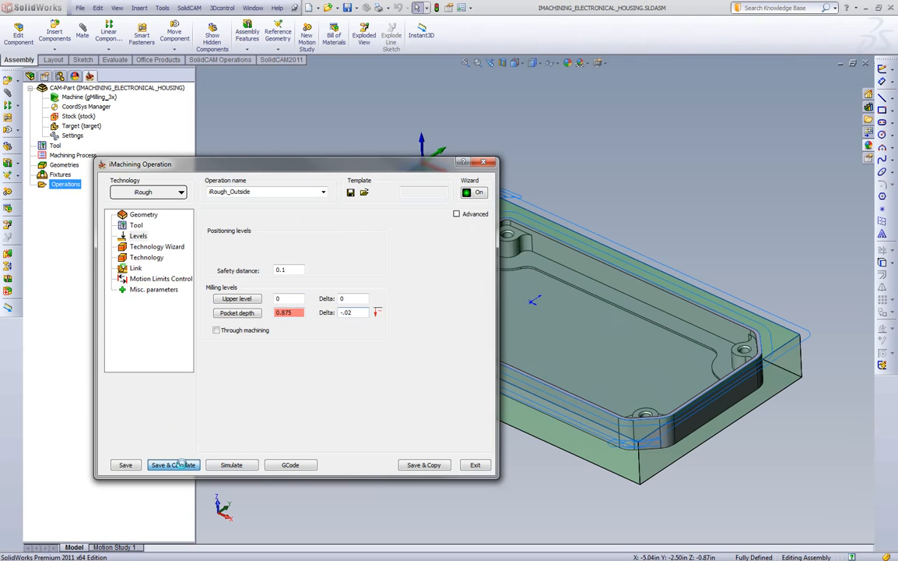
# Simulate the outside roughing toolpath in Host CAD mode at reduced speed, speeding it up slightly during playback
pyautogui.click(221, 465)
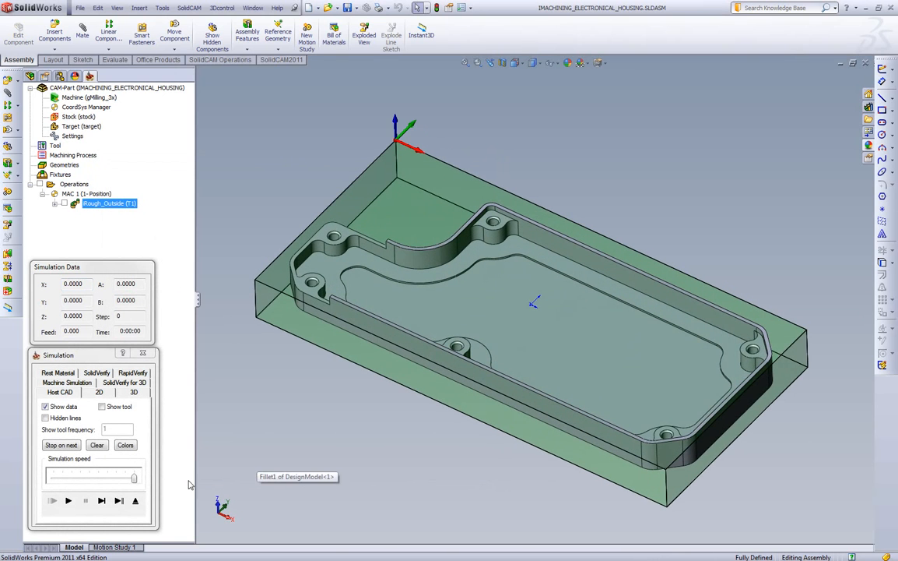
pyautogui.moveTo(134, 478); pyautogui.dragTo(90, 480)
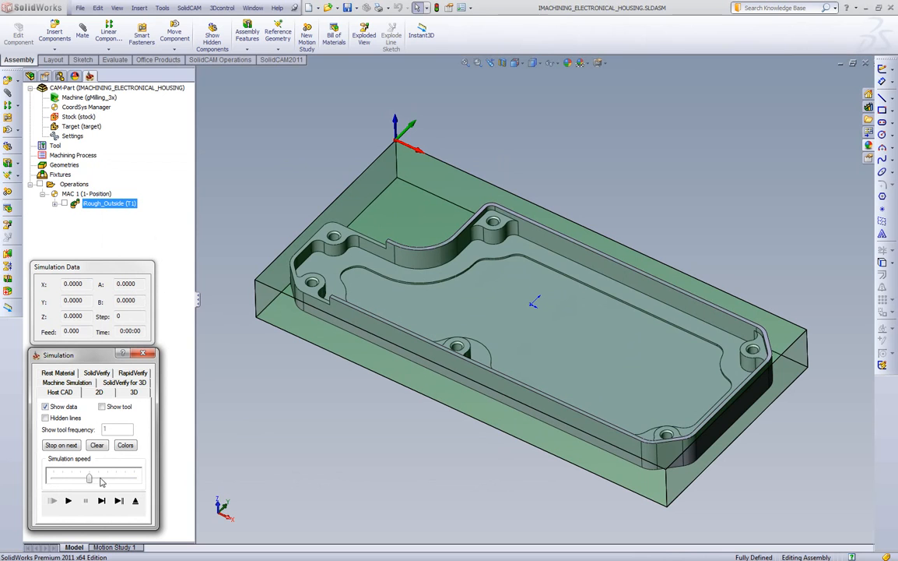
pyautogui.click(103, 480)
pyautogui.click(67, 500)
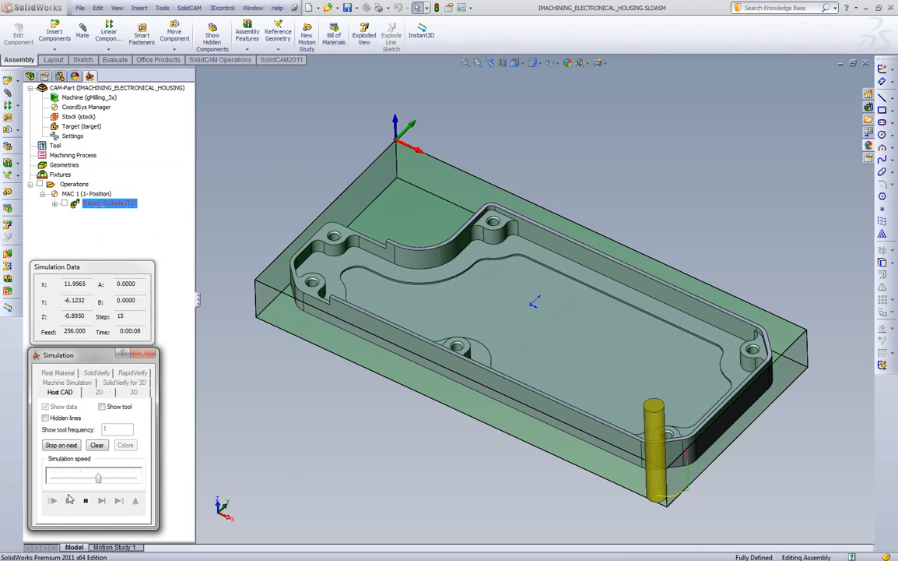
pyautogui.click(110, 479)
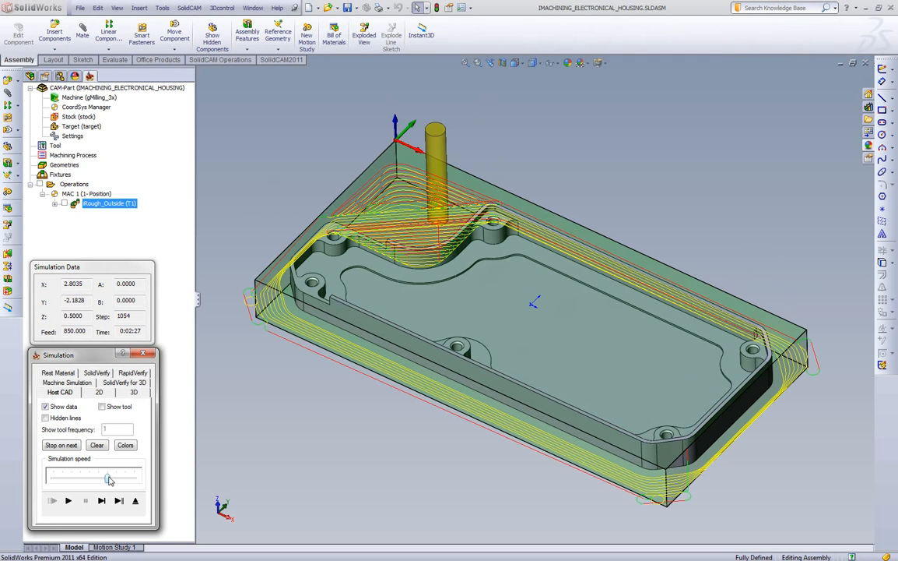
# Run the SolidVerify simulation at reduced speed, speed it up partway, and inspect the machined stock
pyautogui.click(97, 373)
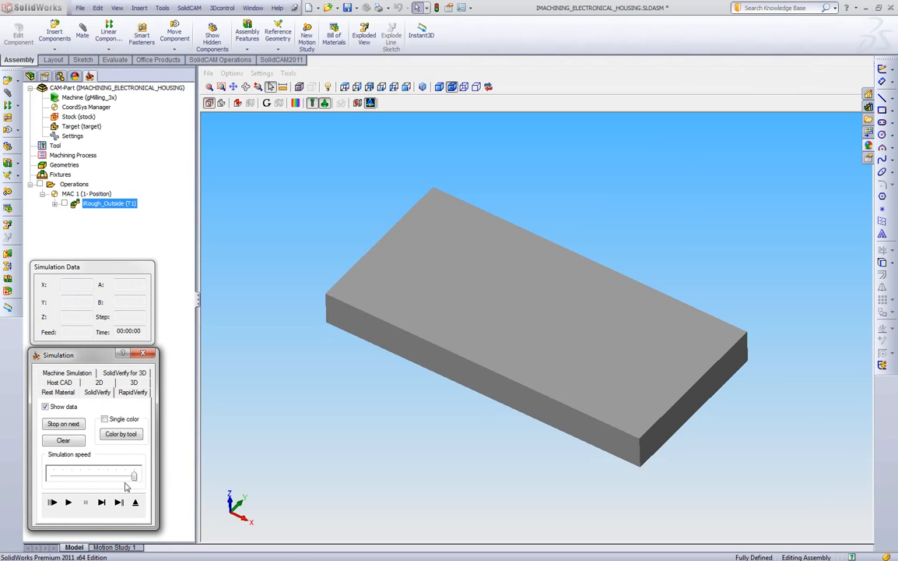
pyautogui.moveTo(133, 476); pyautogui.dragTo(98, 475)
pyautogui.click(67, 503)
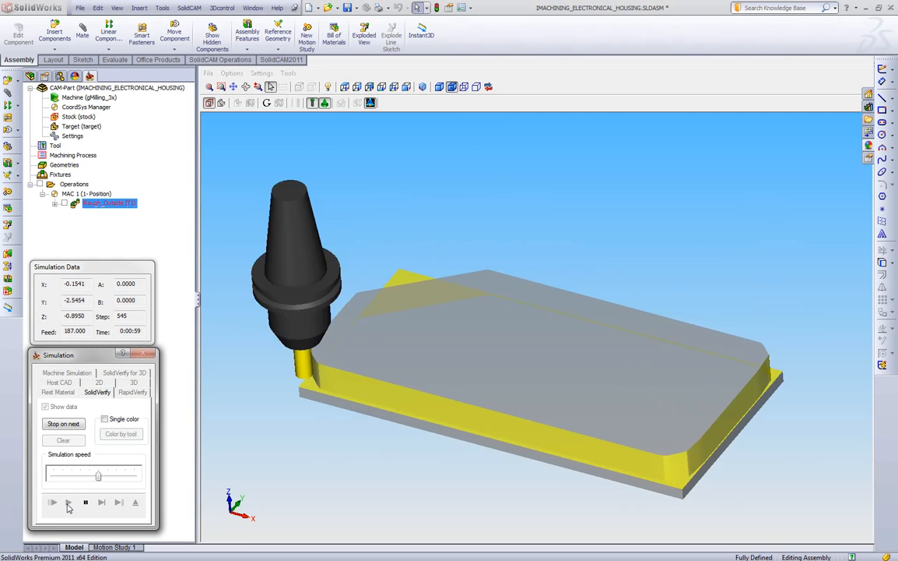
pyautogui.moveTo(99, 475); pyautogui.dragTo(119, 478)
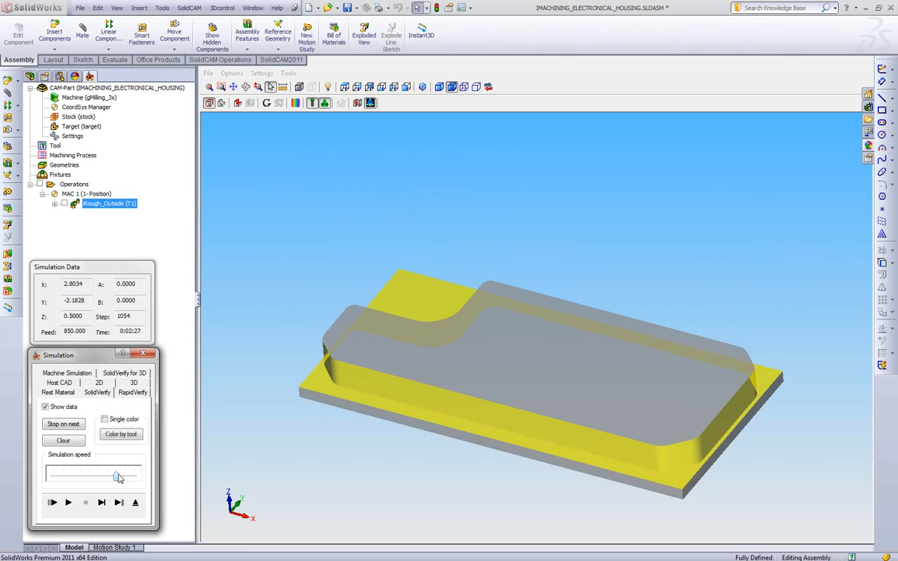
pyautogui.moveTo(316, 450); pyautogui.dragTo(316, 461, button='middle')
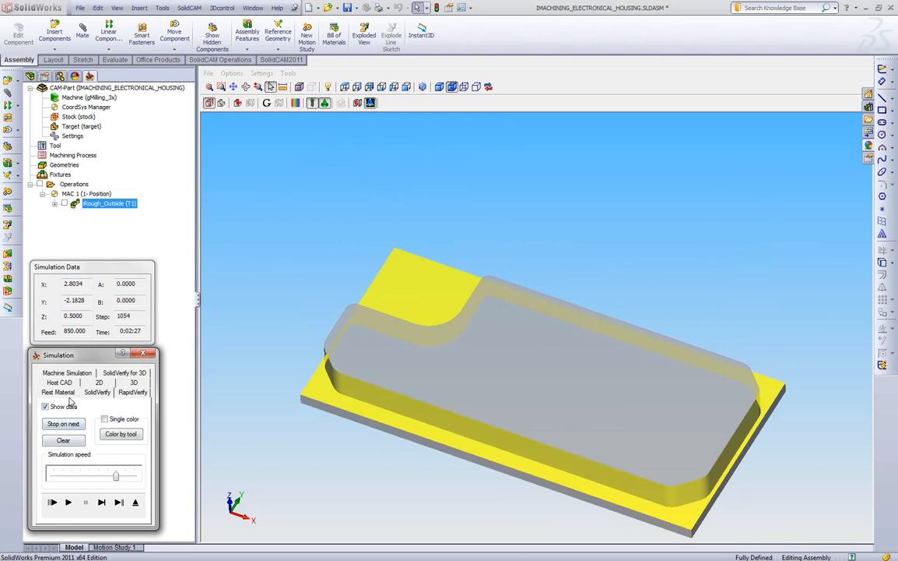
# Restart the Host CAD simulation at a slow speed and examine the first corner cuts near the stock origin from above
pyautogui.click(62, 383)
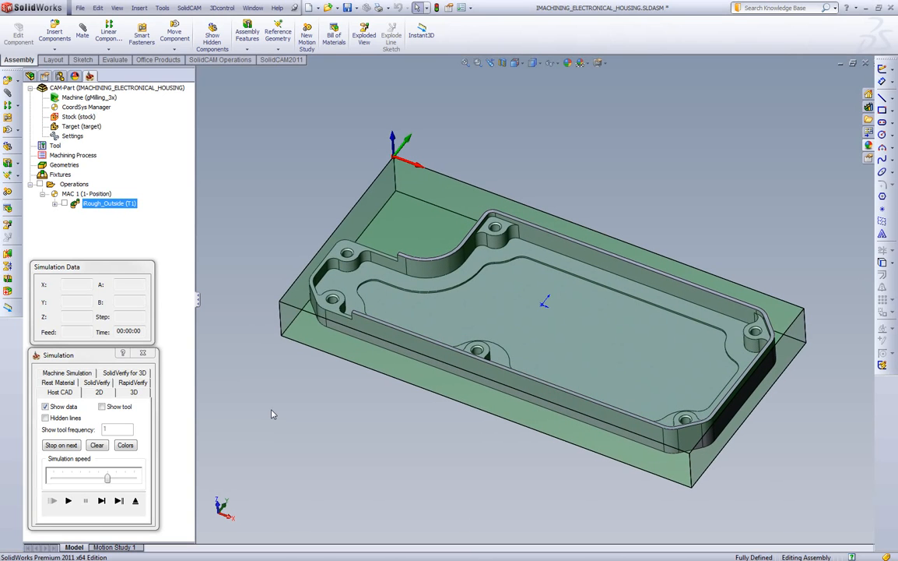
pyautogui.moveTo(101, 472); pyautogui.dragTo(70, 474)
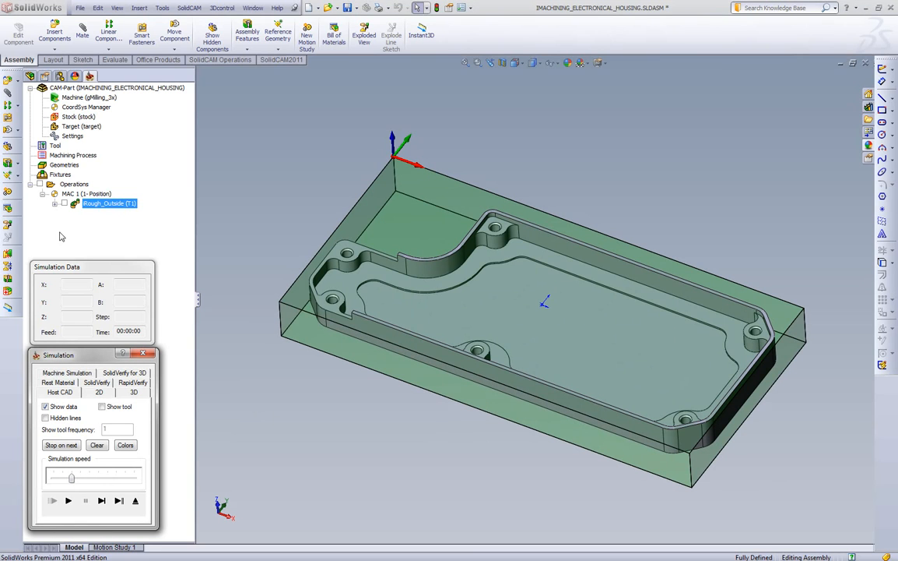
pyautogui.click(100, 503)
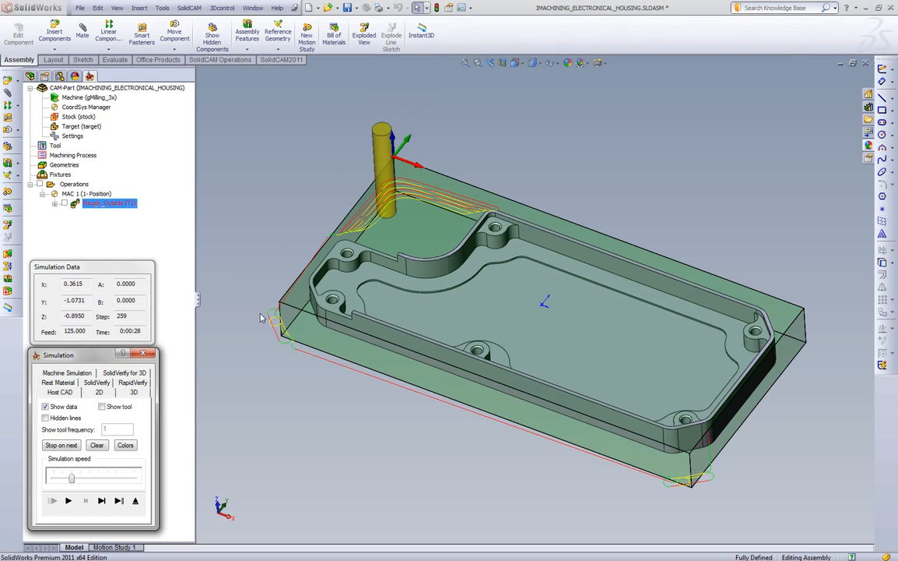
pyautogui.click(261, 287)
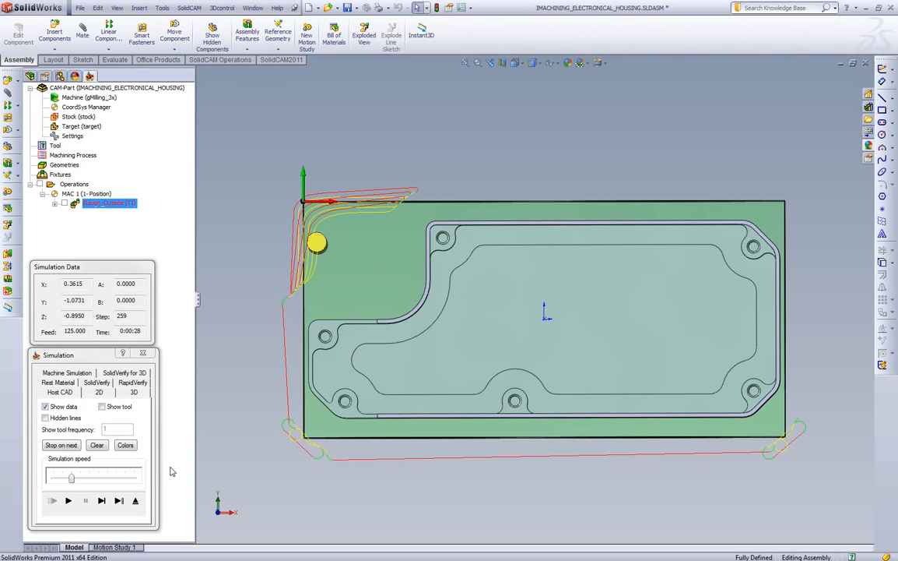
# Play the Host CAD simulation in short stretches, pausing to examine how the tool clears the stock corners and perimeter
pyautogui.click(68, 500)
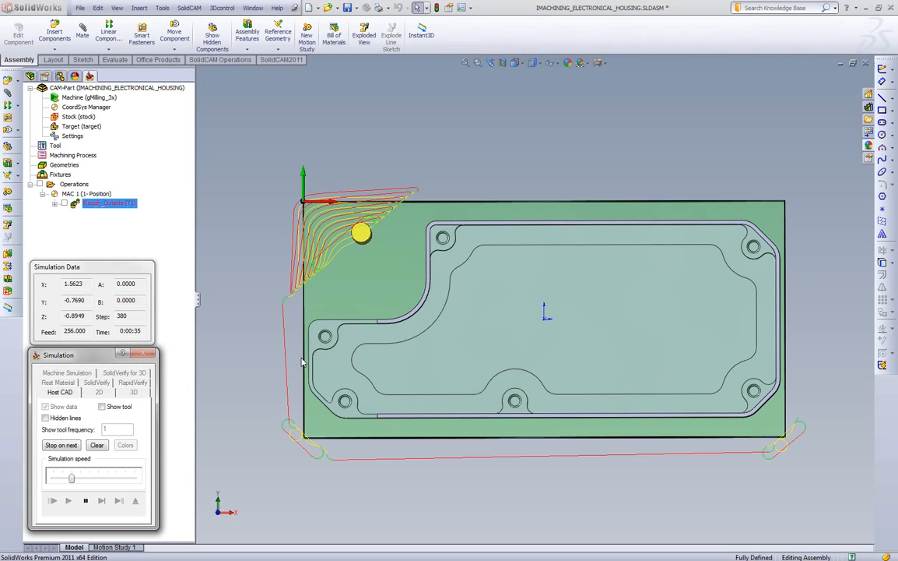
pyautogui.click(85, 502)
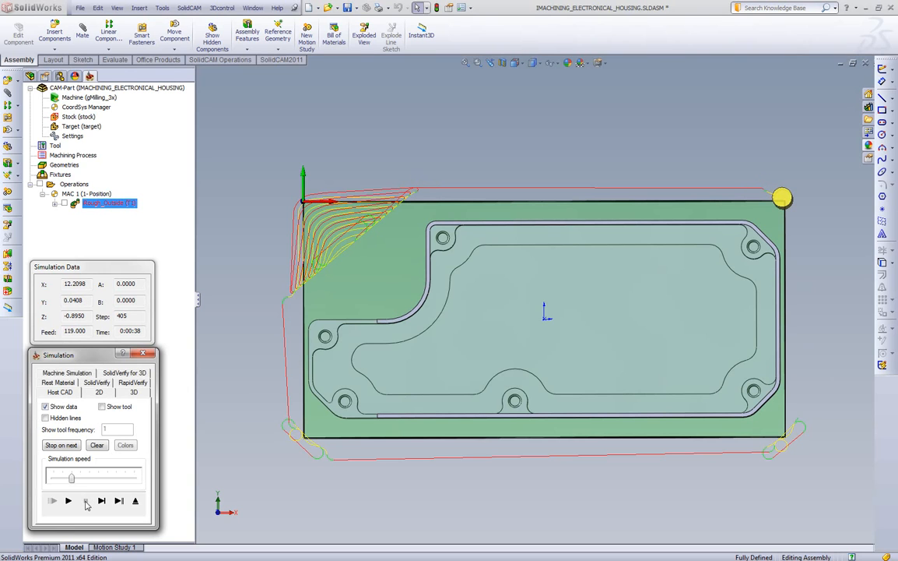
pyautogui.click(73, 503)
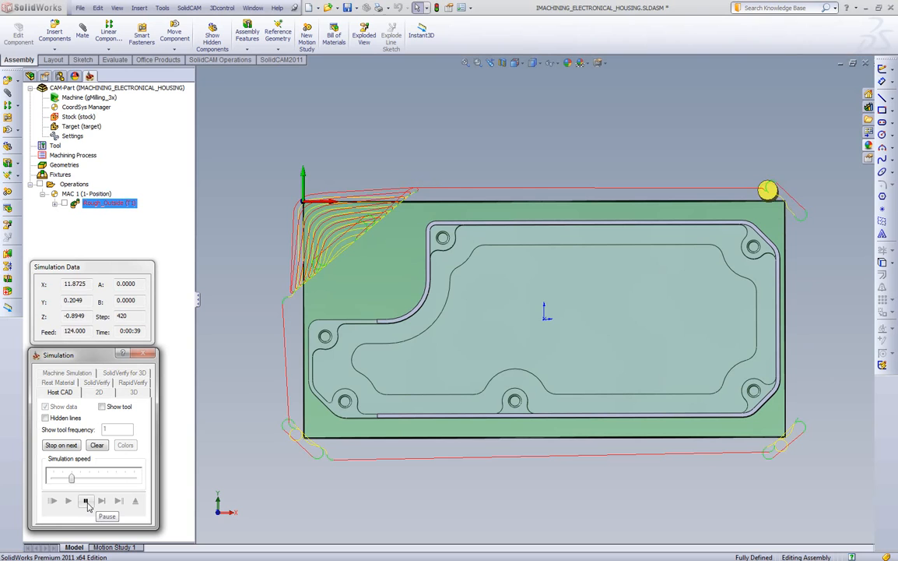
pyautogui.click(86, 501)
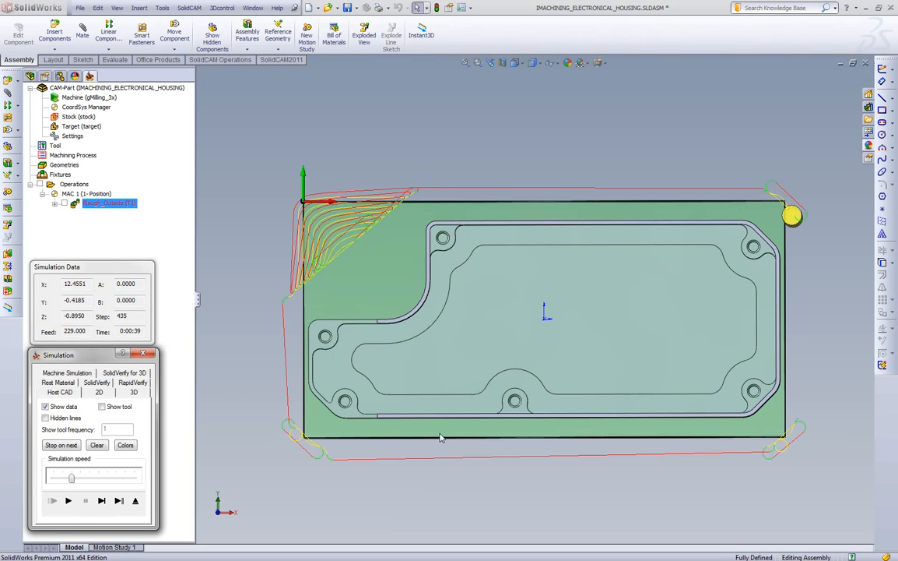
pyautogui.click(68, 501)
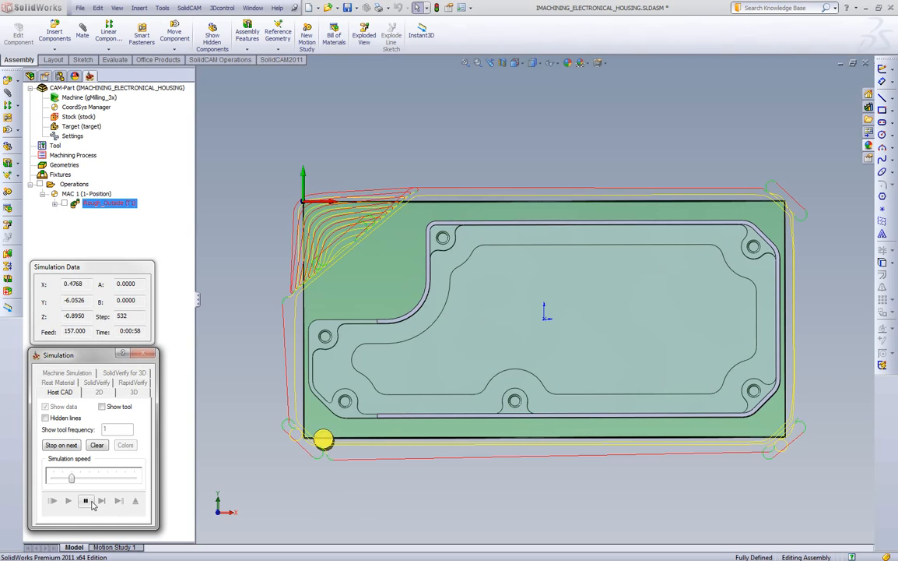
pyautogui.click(87, 501)
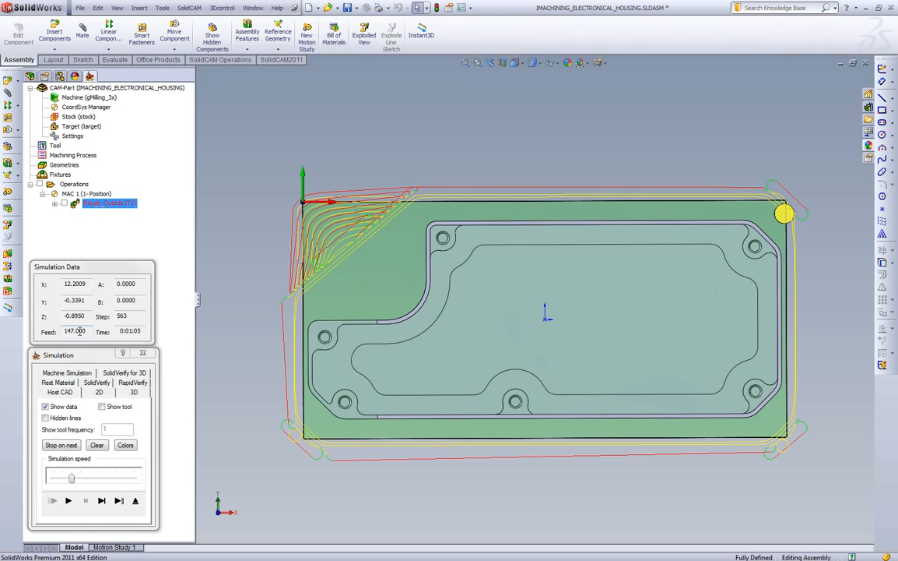
# Advance the Host CAD simulation one move at a time around the stock corners, examining the feed rate at each move
pyautogui.click(101, 500)
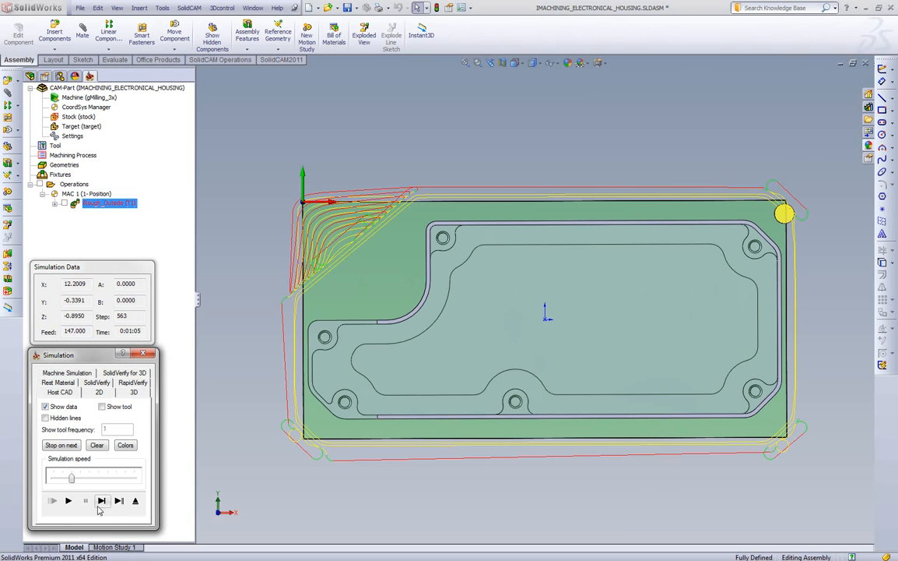
pyautogui.click(102, 500)
pyautogui.click(104, 498)
pyautogui.click(103, 498)
pyautogui.click(104, 498)
pyautogui.click(103, 498)
pyautogui.click(103, 498)
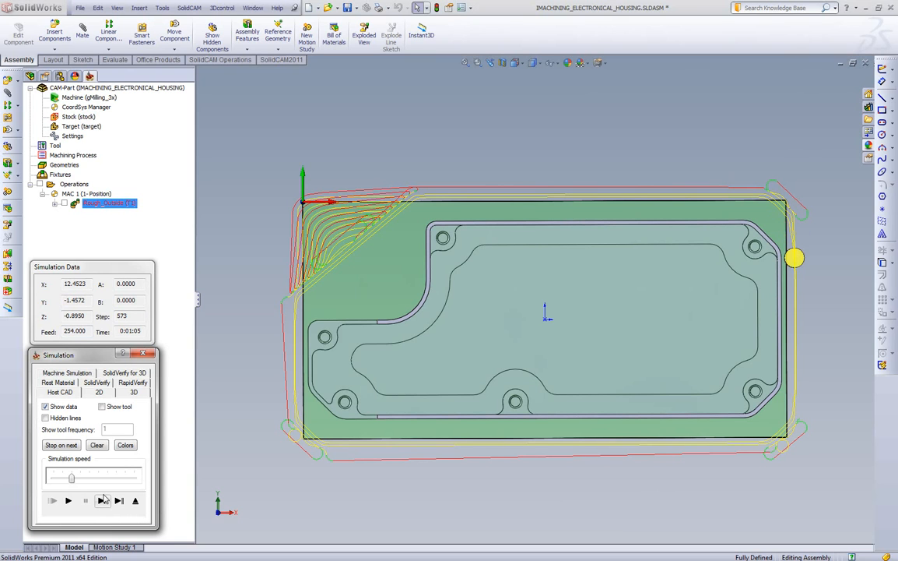
pyautogui.click(104, 499)
pyautogui.click(104, 499)
pyautogui.click(104, 499)
pyautogui.click(104, 499)
pyautogui.click(104, 499)
pyautogui.click(104, 499)
pyautogui.click(103, 499)
pyautogui.click(103, 499)
pyautogui.click(104, 499)
pyautogui.click(104, 499)
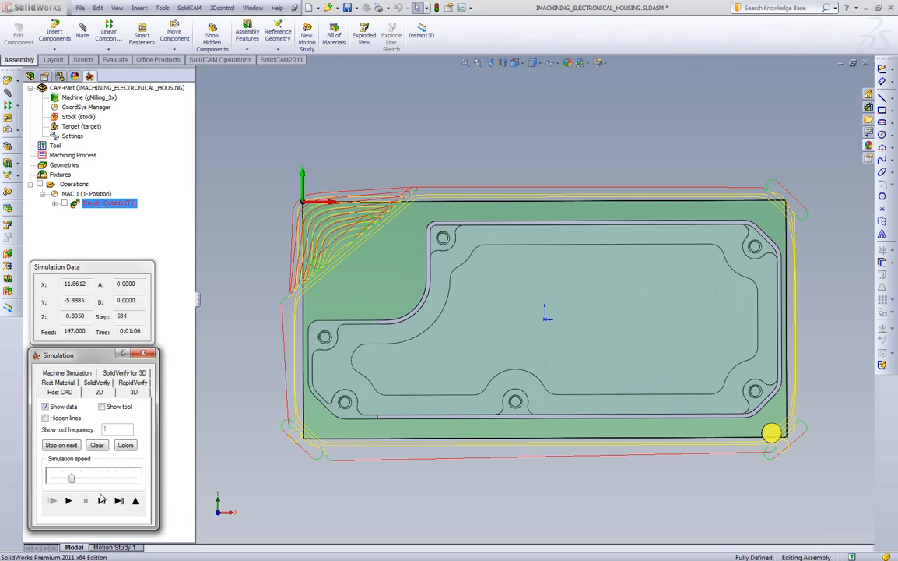
# Play the rest of the outside roughing toolpath at medium simulation speed and exit the simulation
pyautogui.moveTo(71, 478); pyautogui.dragTo(98, 478)
pyautogui.click(69, 500)
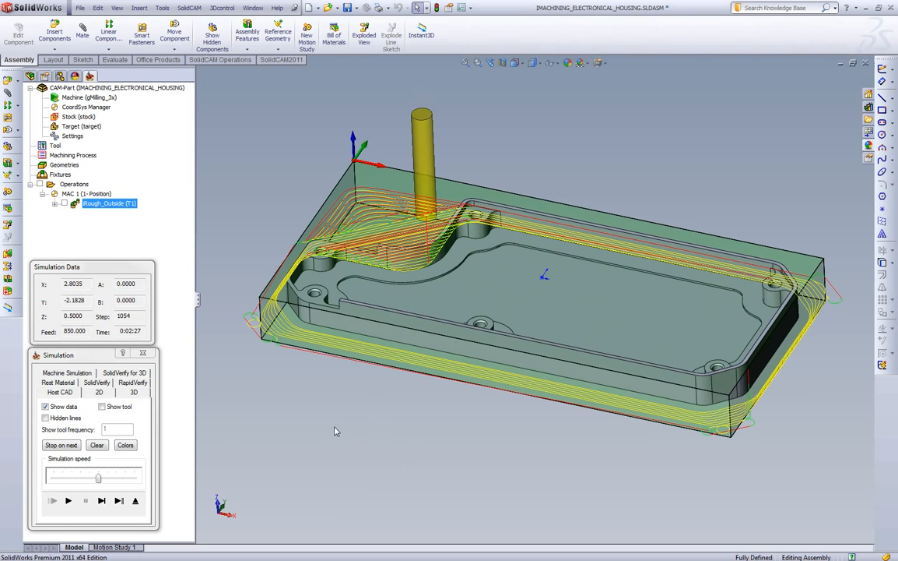
pyautogui.click(136, 502)
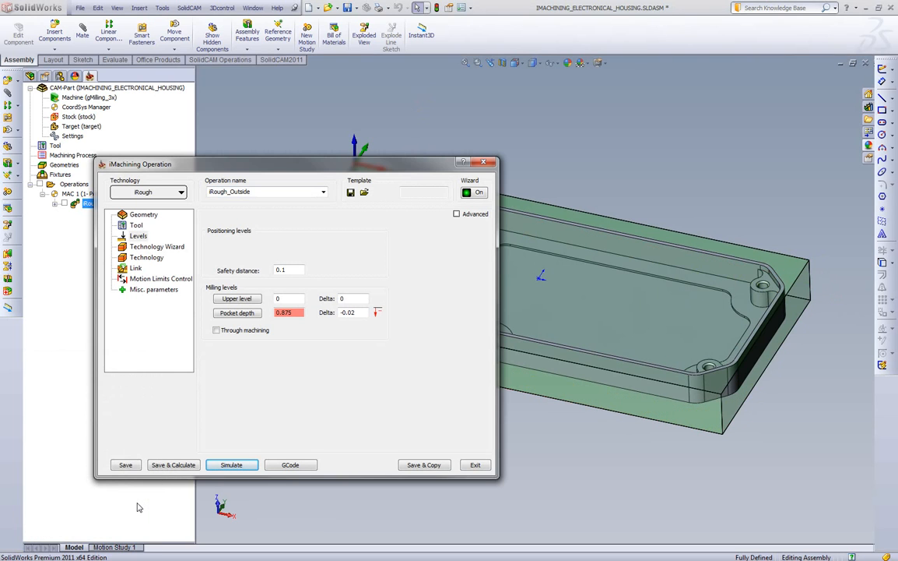
# Open the iRough_Outside operation's Technology Wizard and examine its cutting conditions and tool preview up close
pyautogui.click(512, 429)
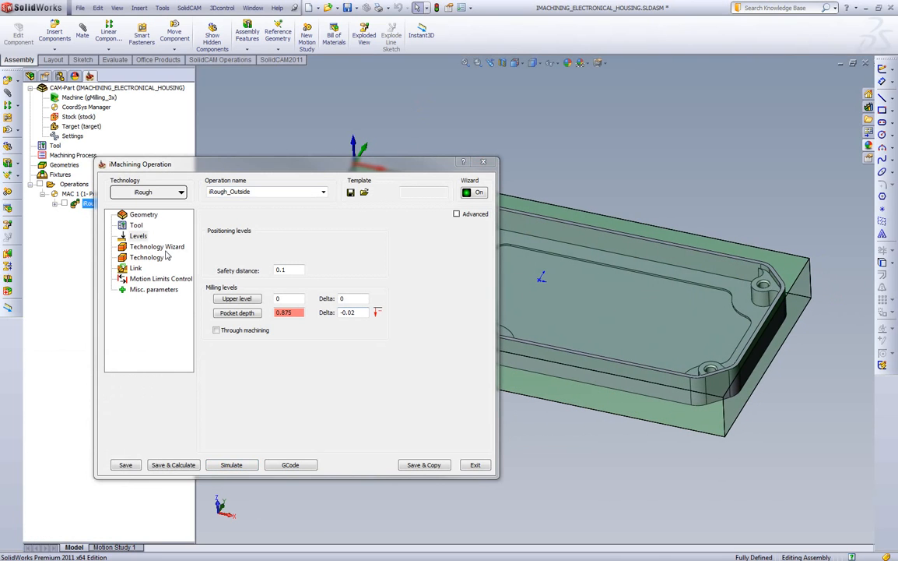
pyautogui.click(164, 248)
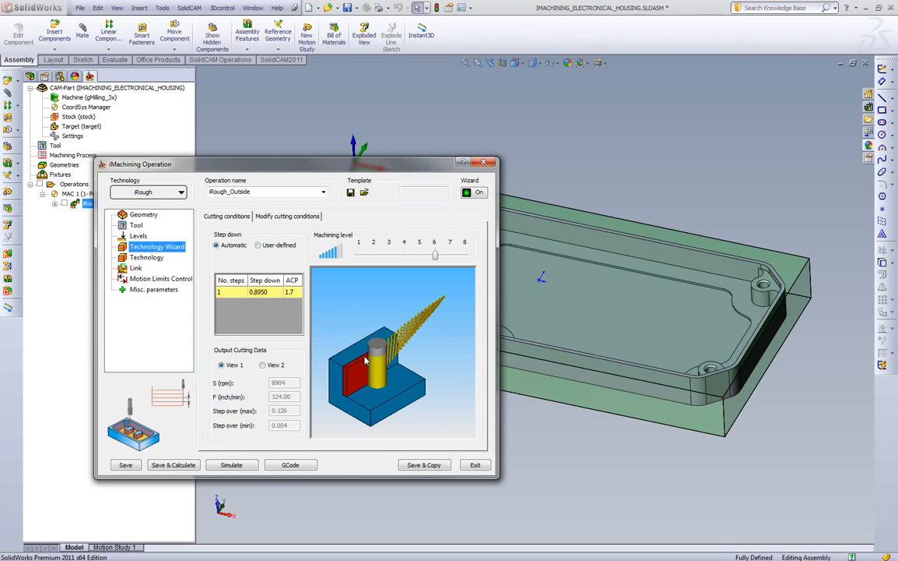
pyautogui.click(342, 346)
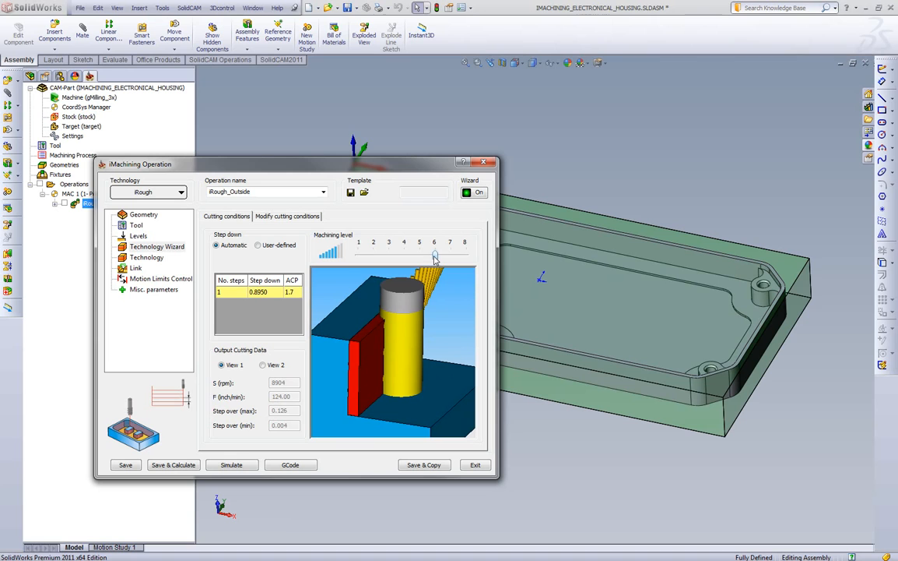
# Compare the output cutting data at machining levels 1 and 8, ending with the machining level at 5
pyautogui.moveTo(436, 259); pyautogui.dragTo(359, 257)
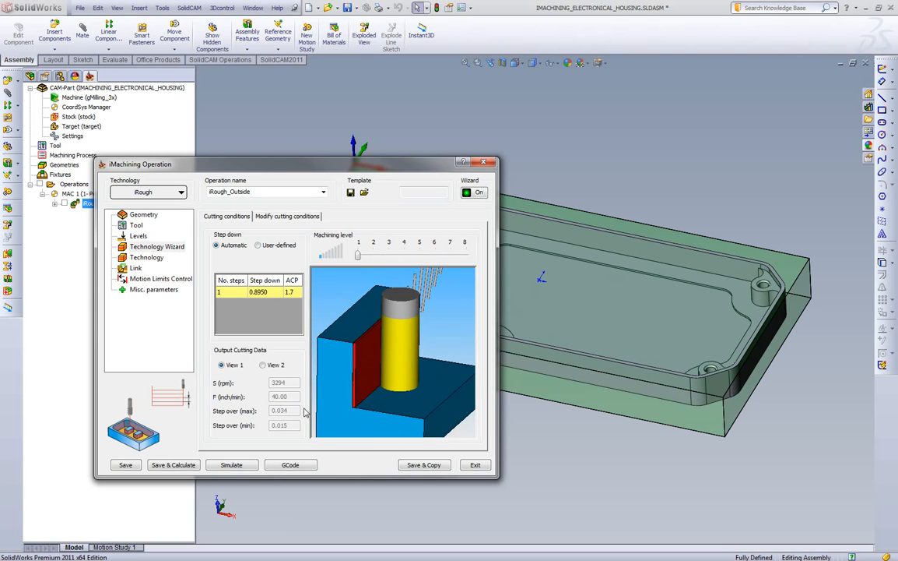
pyautogui.moveTo(358, 256); pyautogui.dragTo(466, 254)
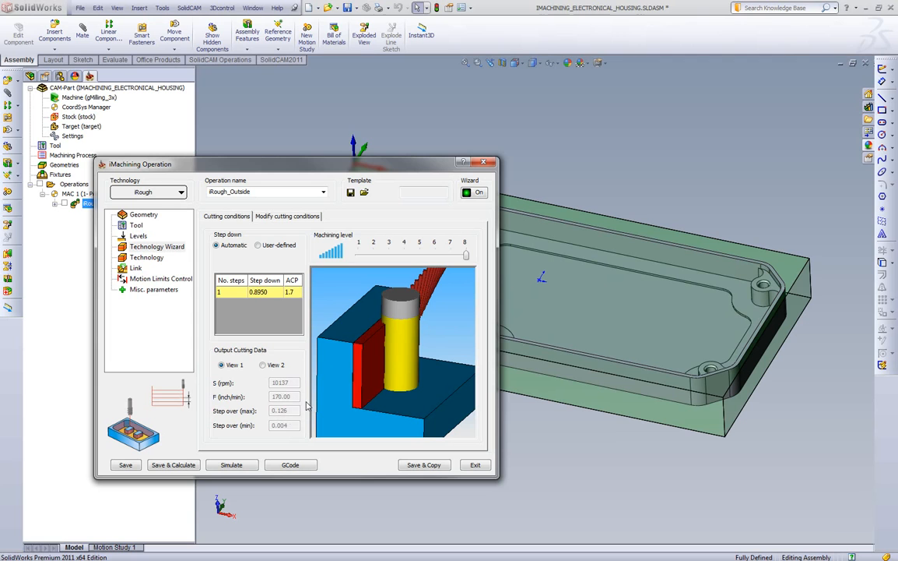
pyautogui.moveTo(465, 258); pyautogui.dragTo(358, 256)
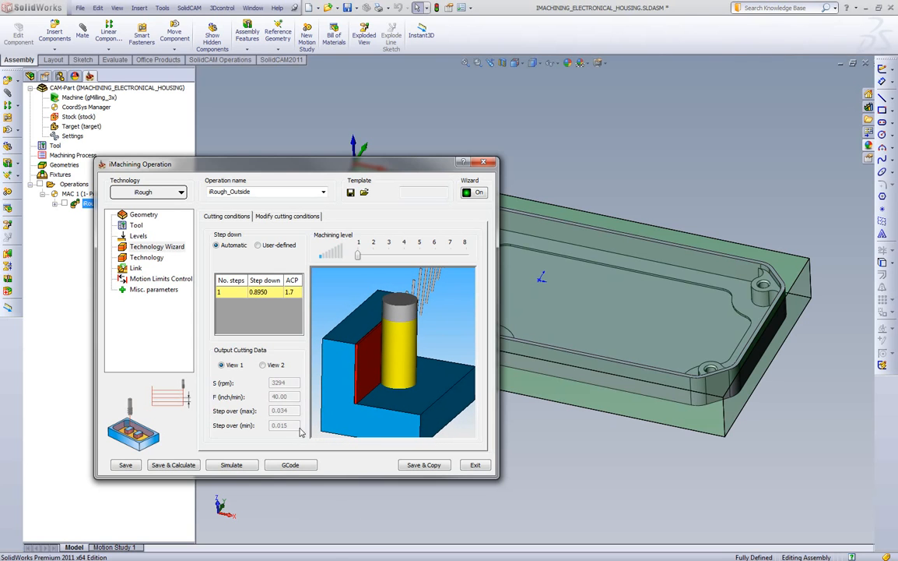
pyautogui.moveTo(359, 256); pyautogui.dragTo(419, 255)
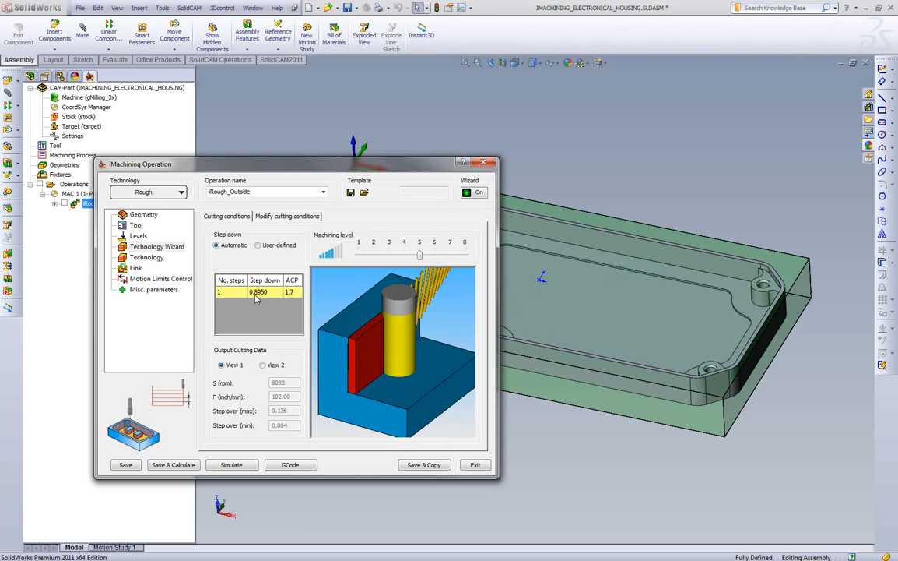
# Switch the step down to User-defined and compare one step with two, ending with the number of steps at 2
pyautogui.click(257, 244)
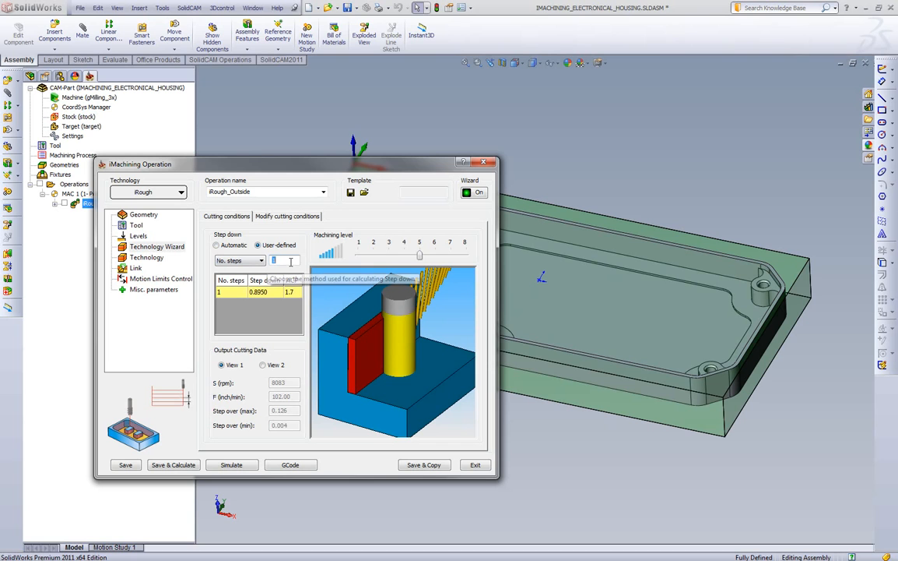
pyautogui.write('2')
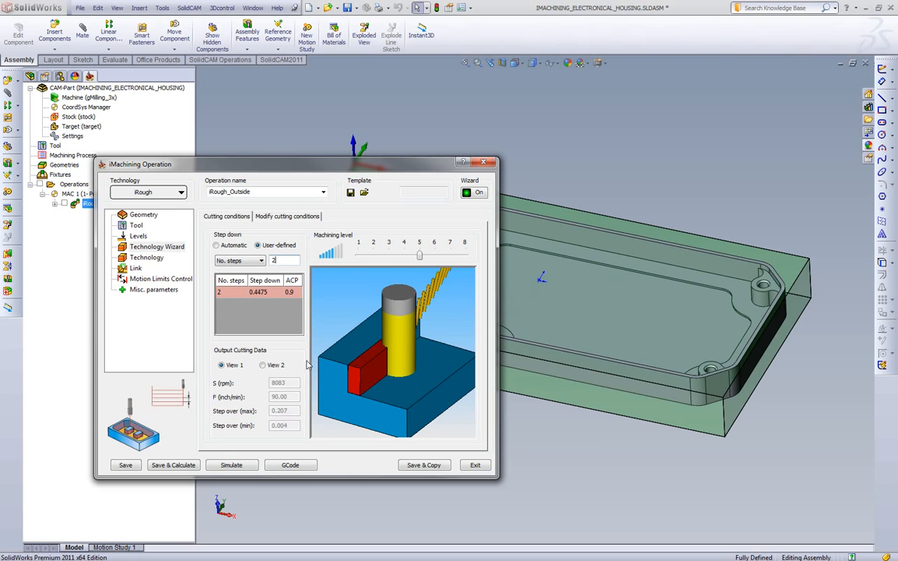
pyautogui.doubleClick(282, 258)
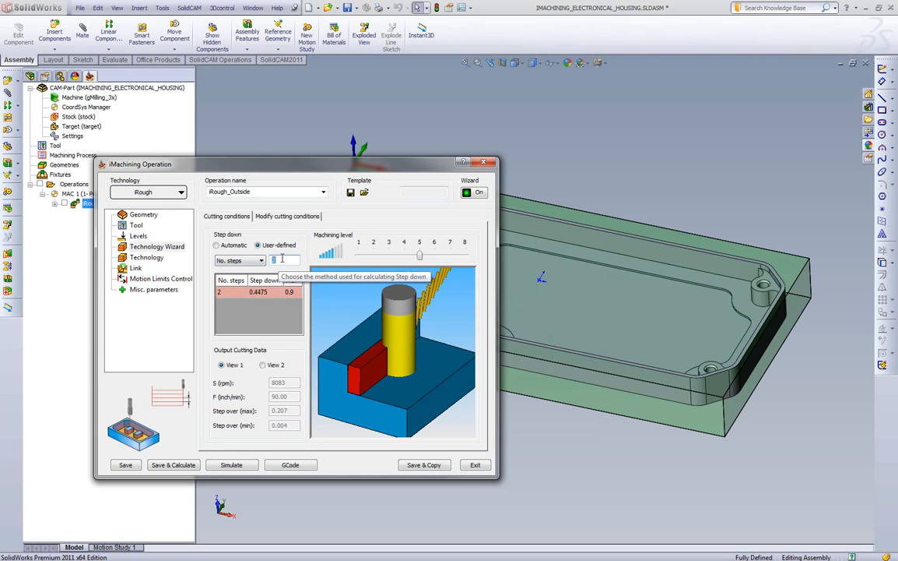
pyautogui.write('1')
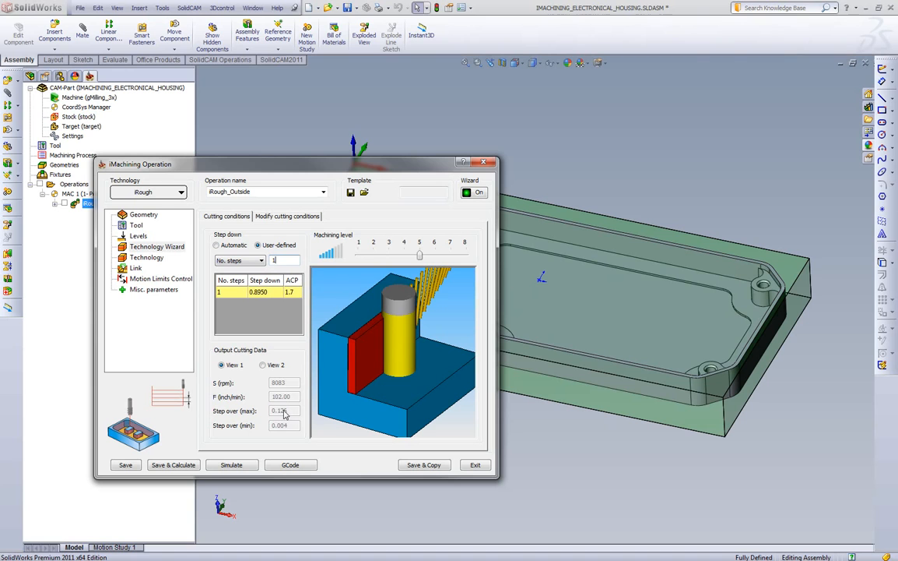
pyautogui.doubleClick(282, 258)
pyautogui.write('2')
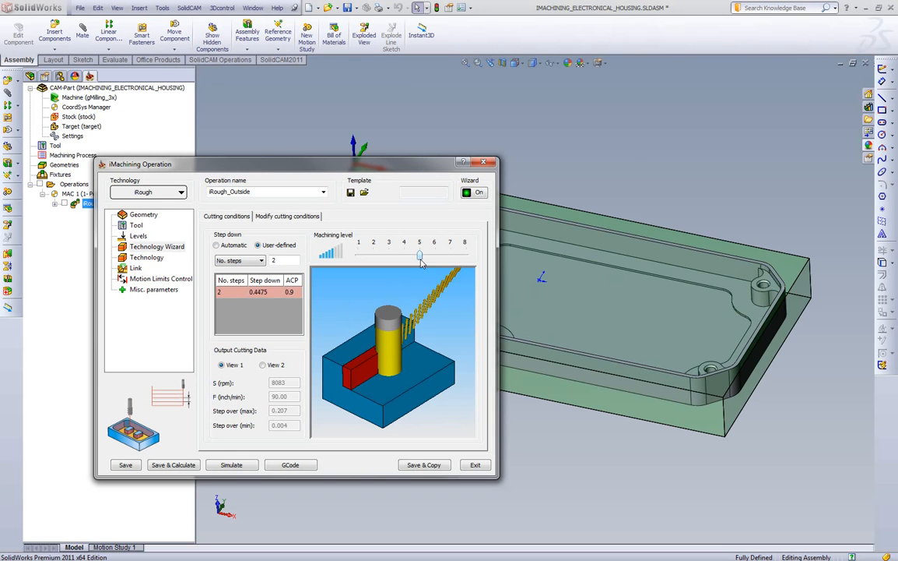
# Compare the two-step cutting data at machining levels 8, 2 and 4, ending with the machining level at 1
pyautogui.moveTo(421, 256); pyautogui.dragTo(466, 259)
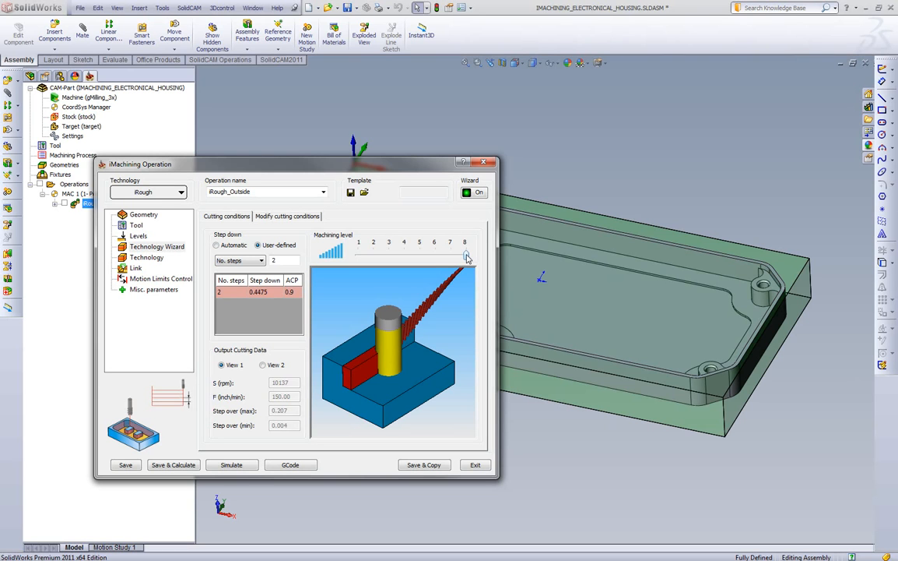
pyautogui.moveTo(467, 258); pyautogui.dragTo(373, 256)
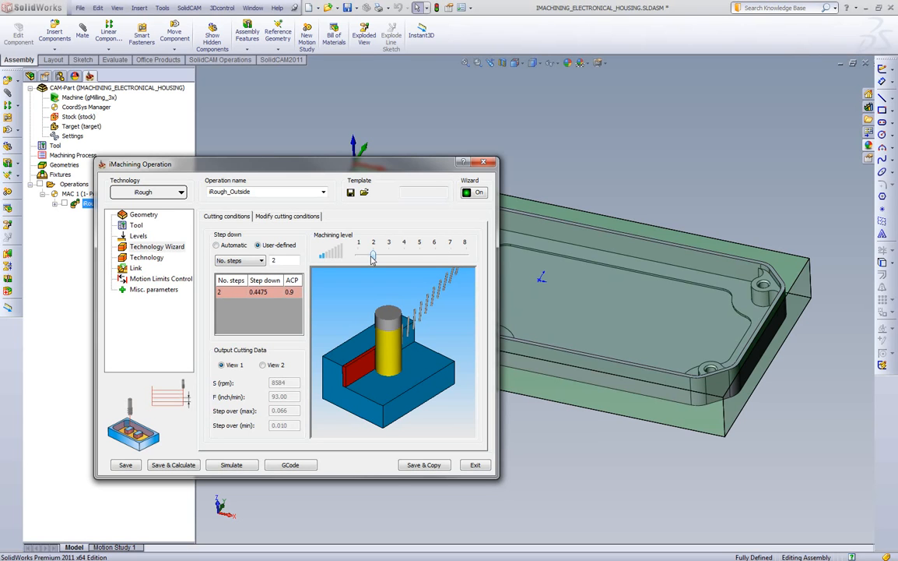
pyautogui.moveTo(372, 259); pyautogui.dragTo(403, 258)
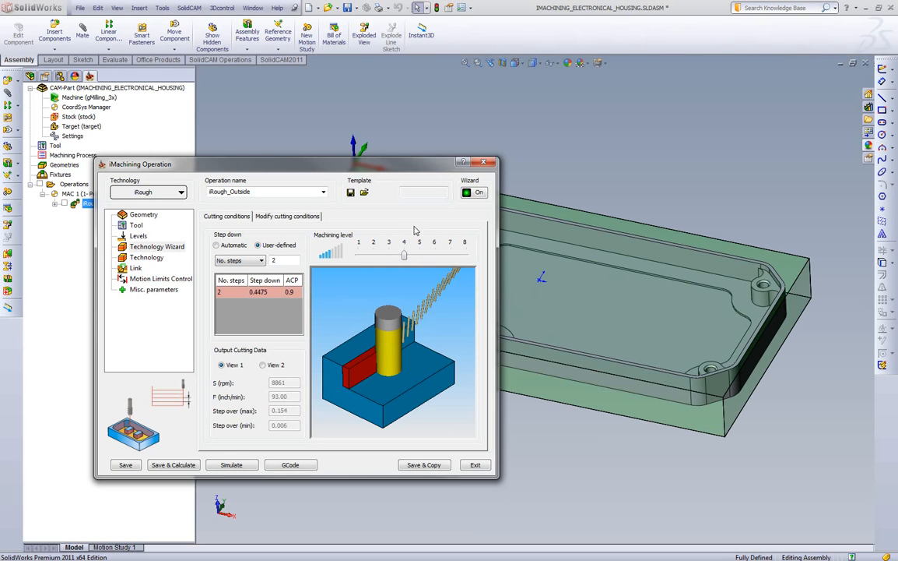
pyautogui.moveTo(404, 255); pyautogui.dragTo(362, 258)
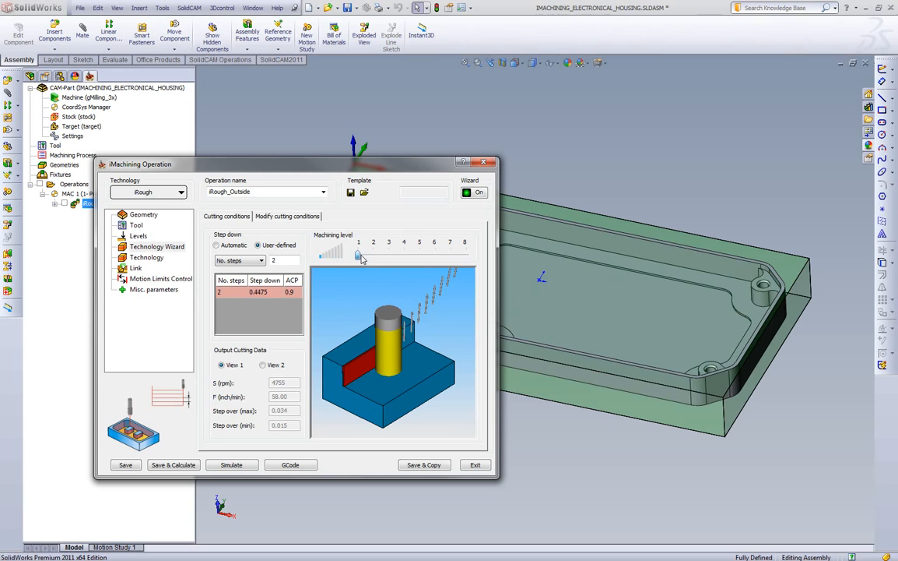